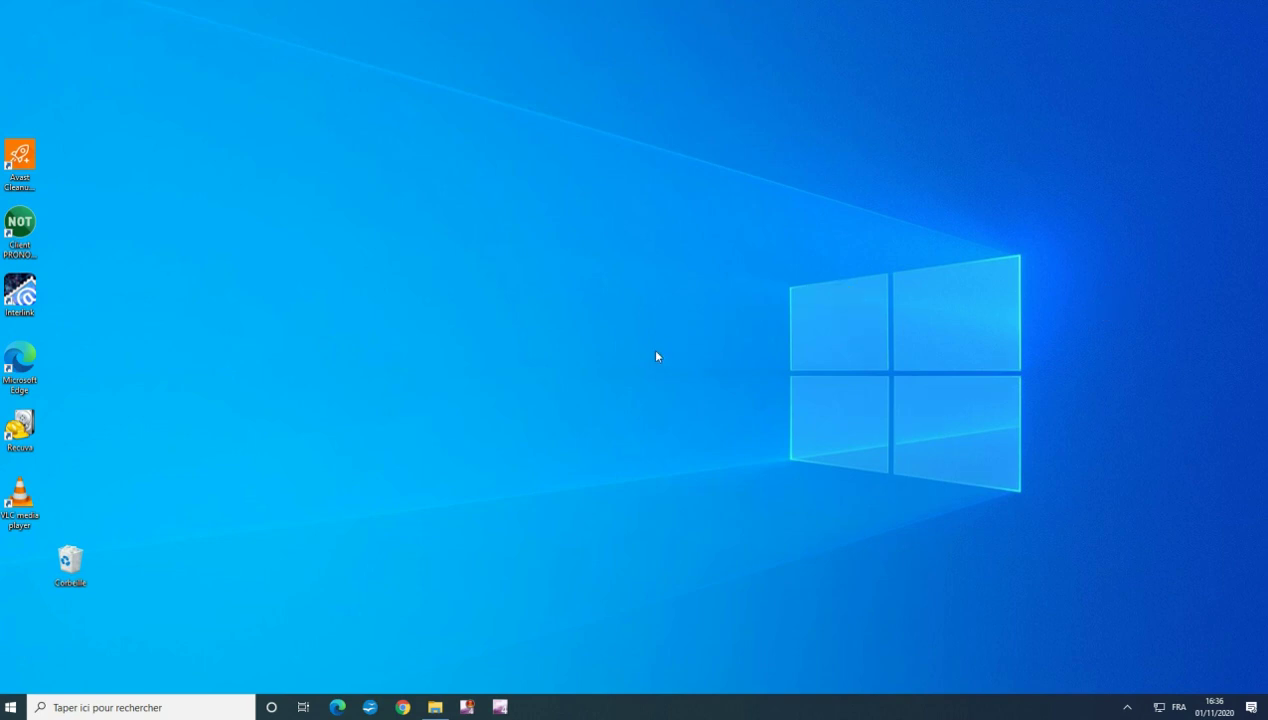
Step: Bring up the Documents folder window and launch GIMP 2.10.14
mouse_move(436, 710)
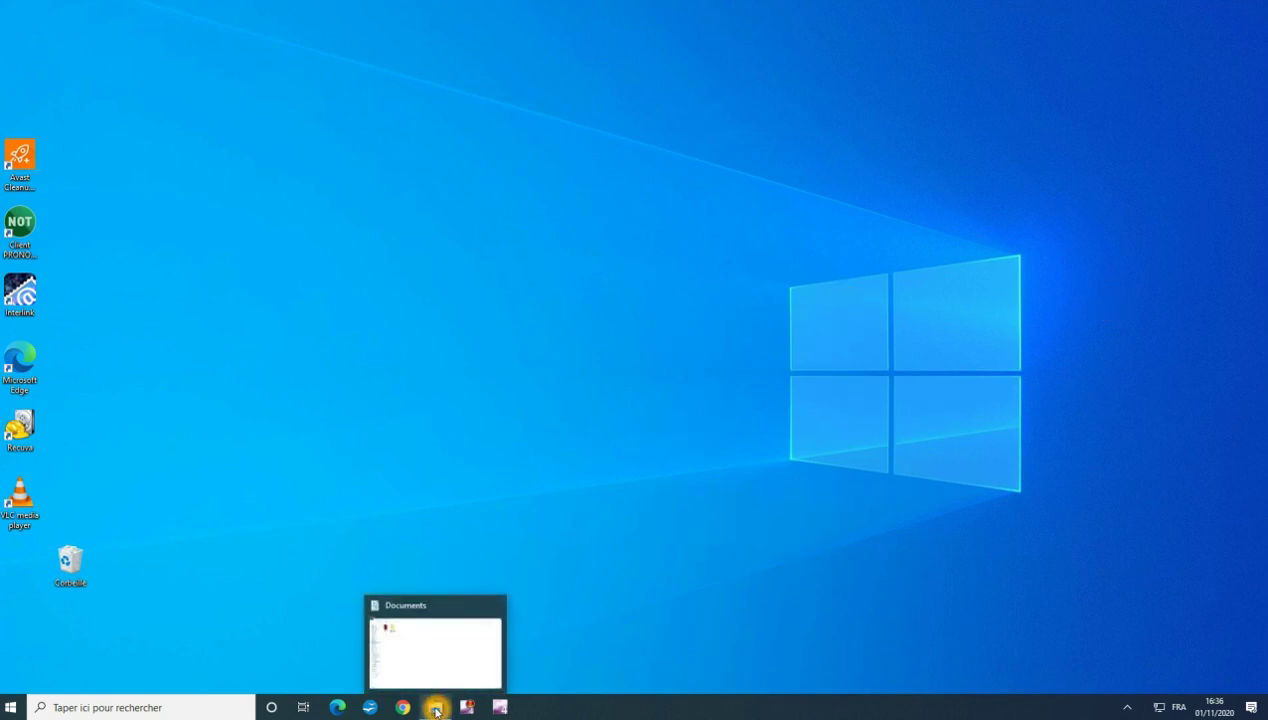
click(436, 710)
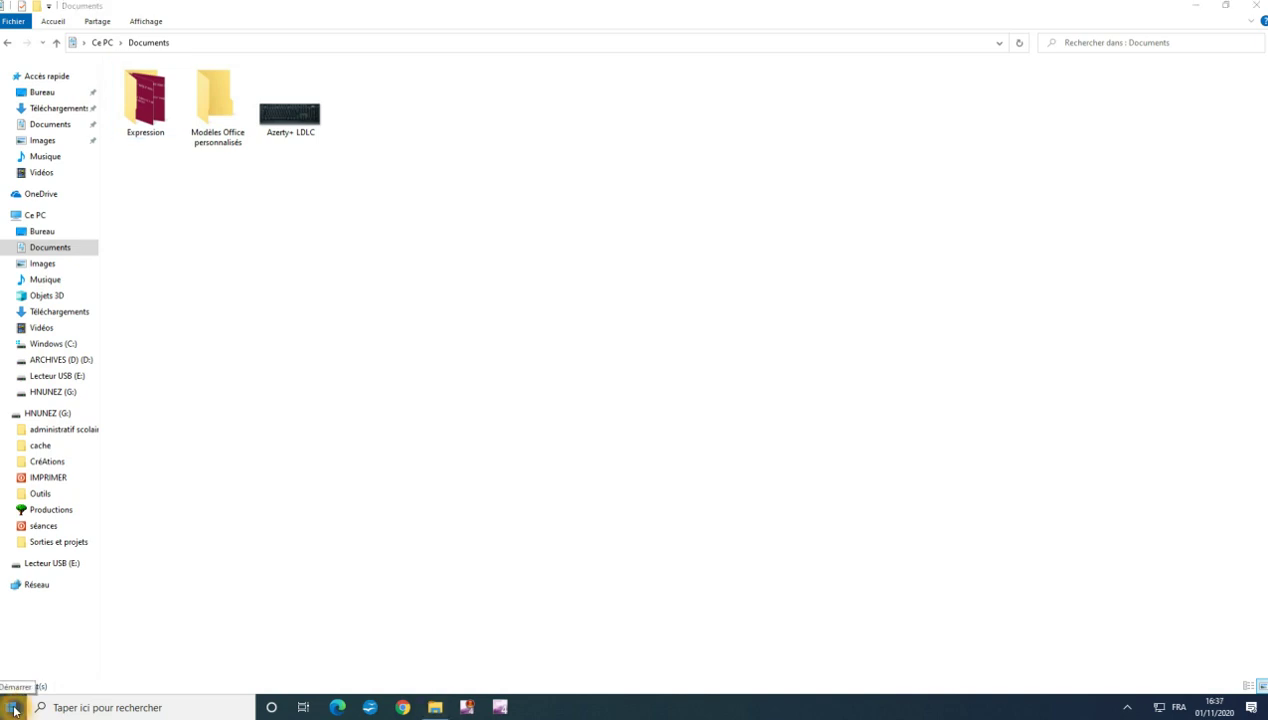
click(14, 710)
scroll(112, 466, down, 5)
scroll(112, 466, down, 3)
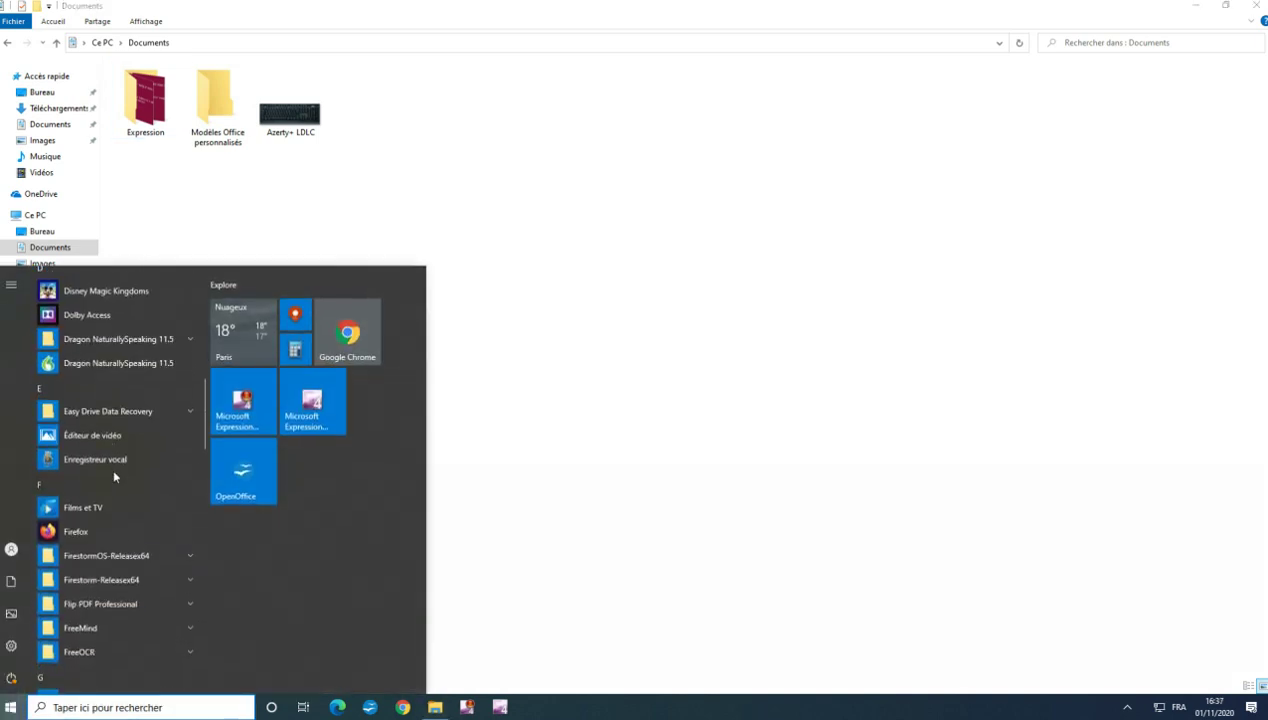
scroll(112, 466, up, 3)
scroll(112, 466, down, 3)
scroll(112, 466, down, 3)
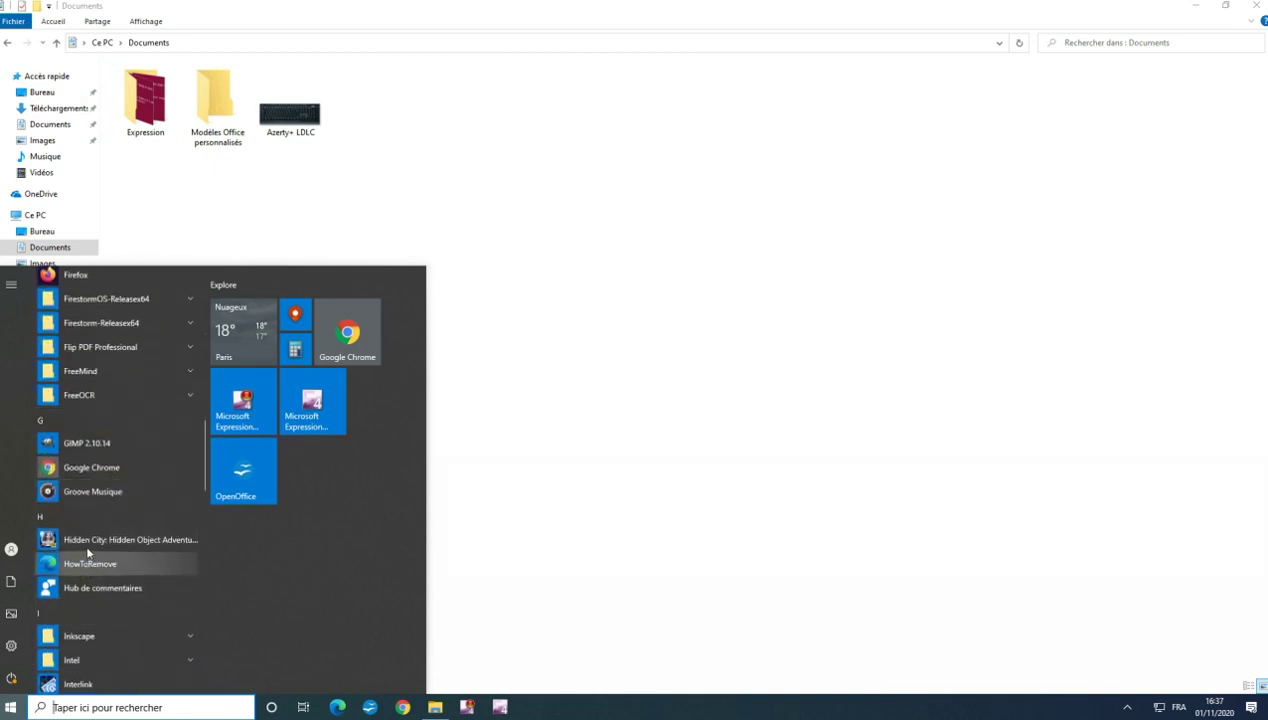
click(100, 444)
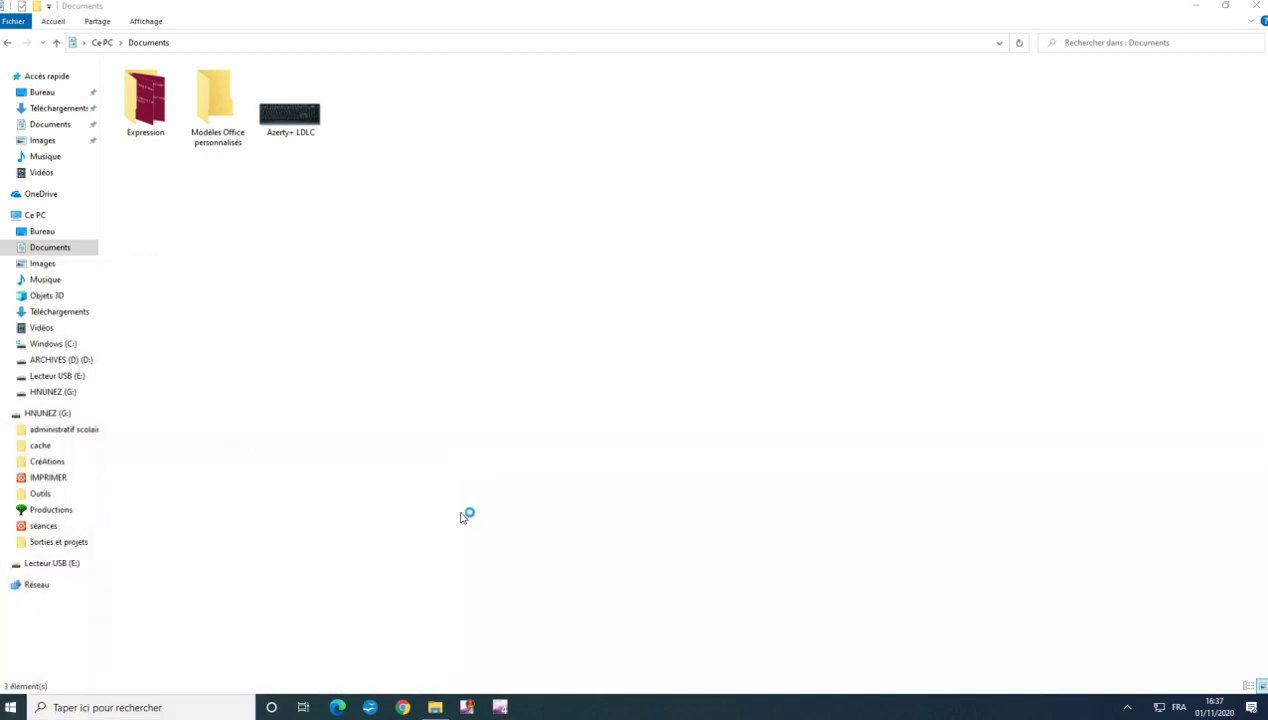
Step: Launch Google Chrome and switch among the GIMP, Chrome and Documents windows, finishing on Documents
click(406, 709)
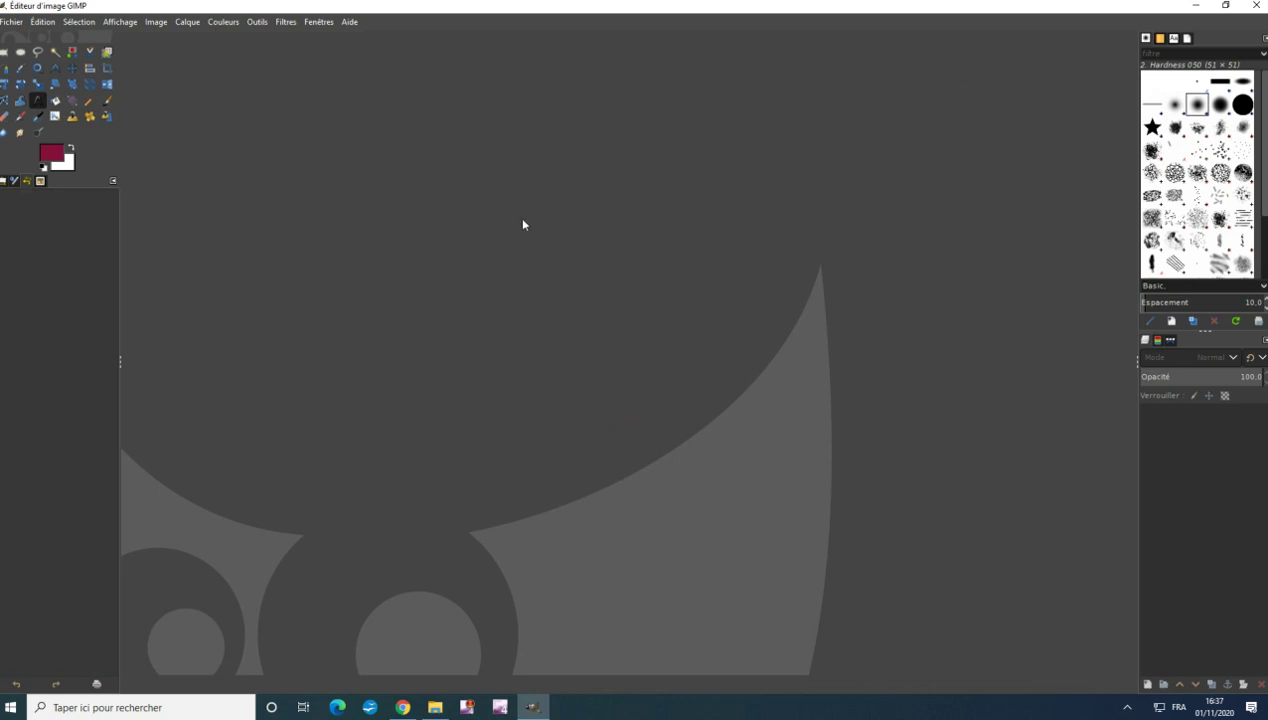
click(754, 275)
click(726, 198)
click(434, 709)
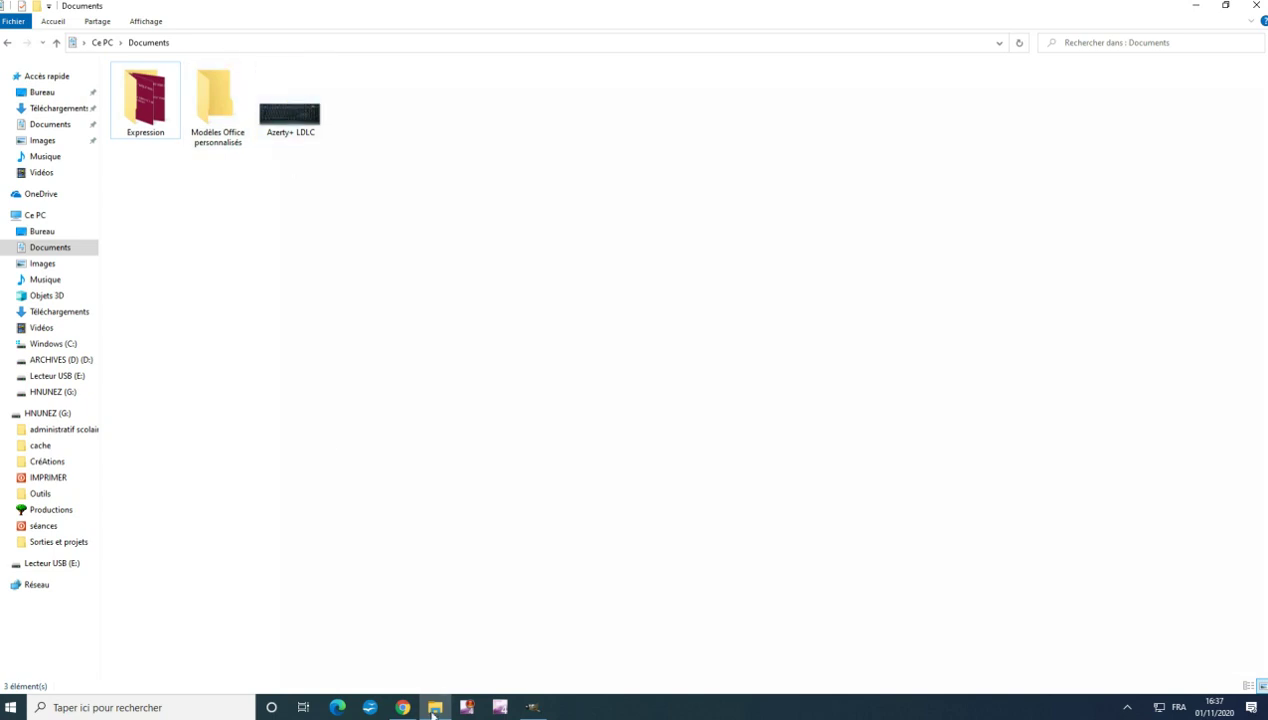
click(533, 709)
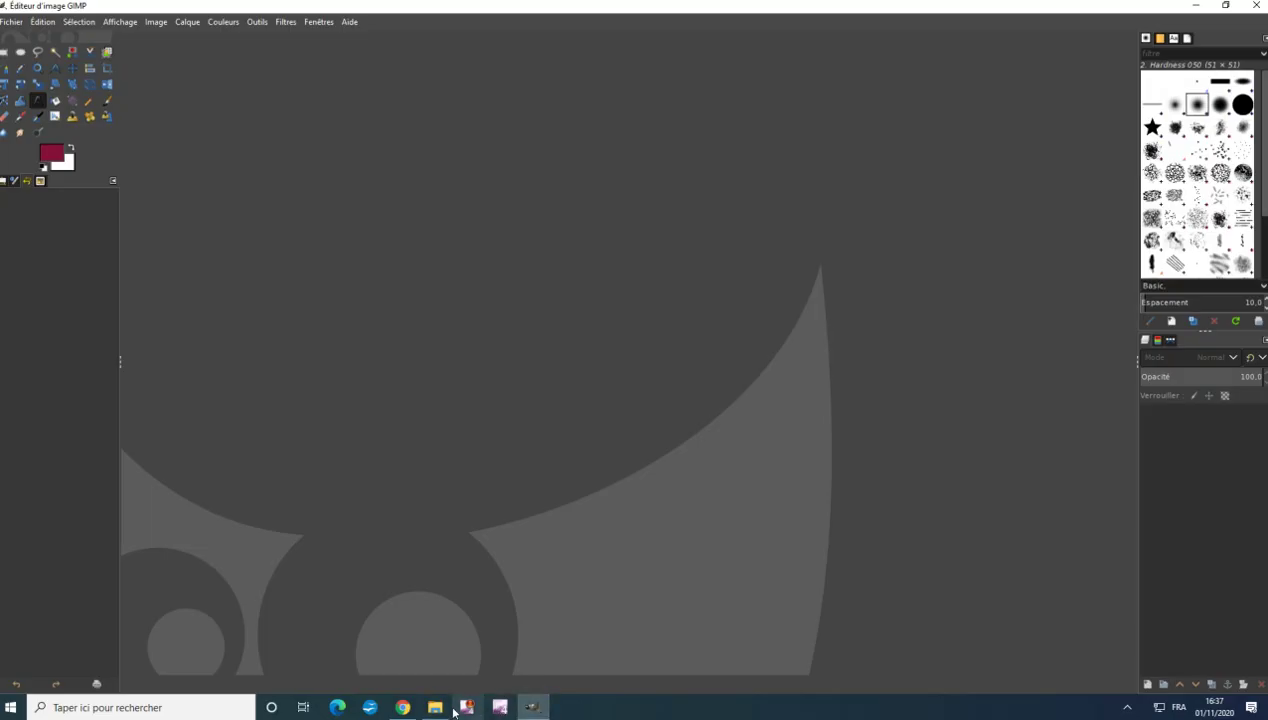
click(434, 709)
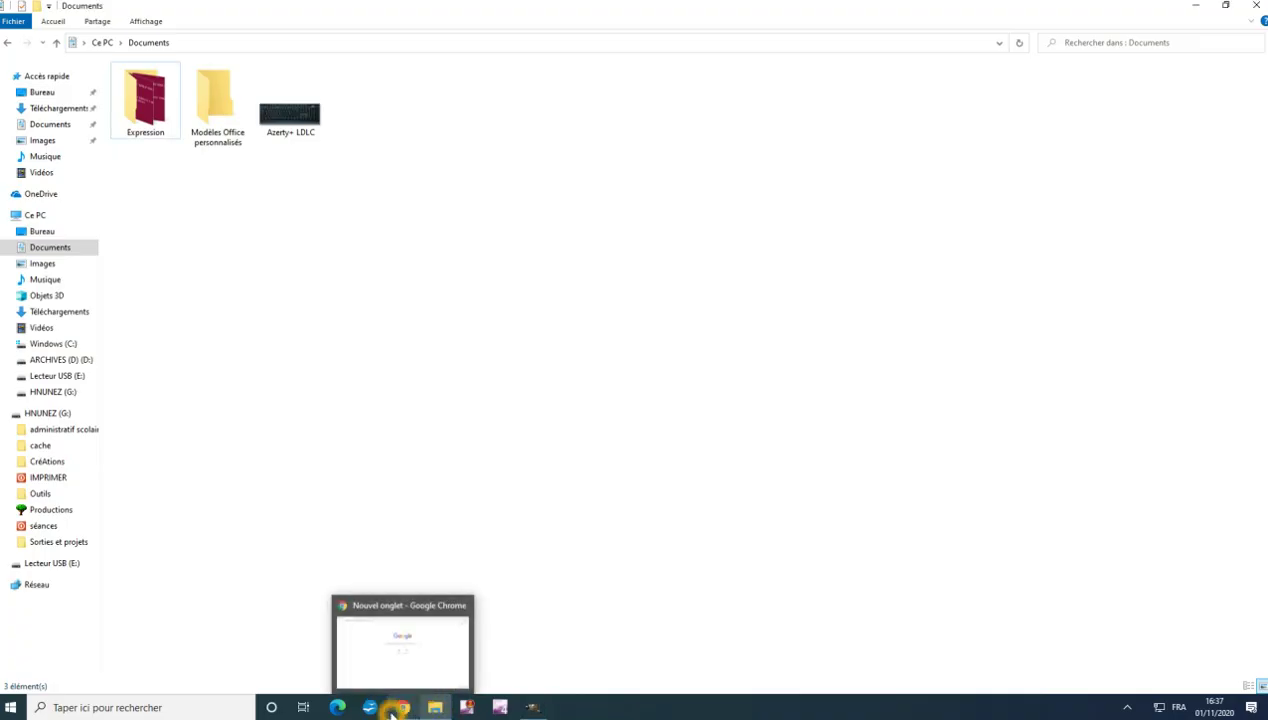
click(417, 710)
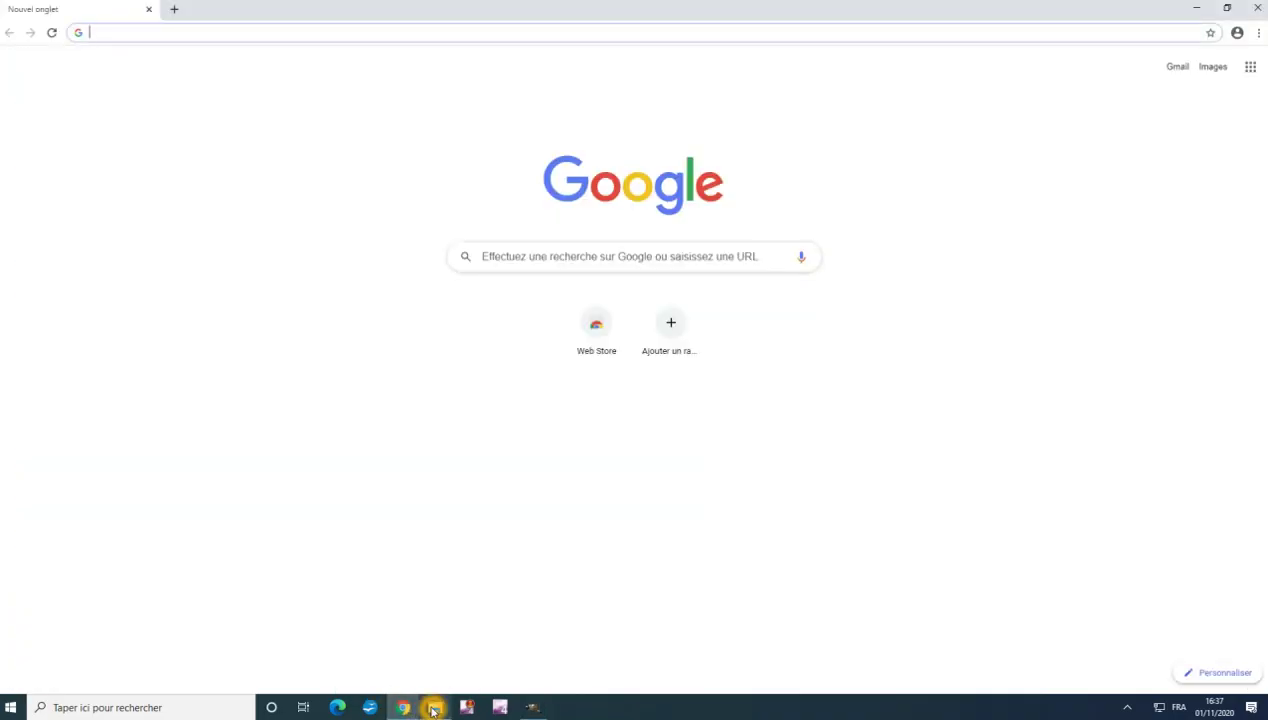
click(435, 708)
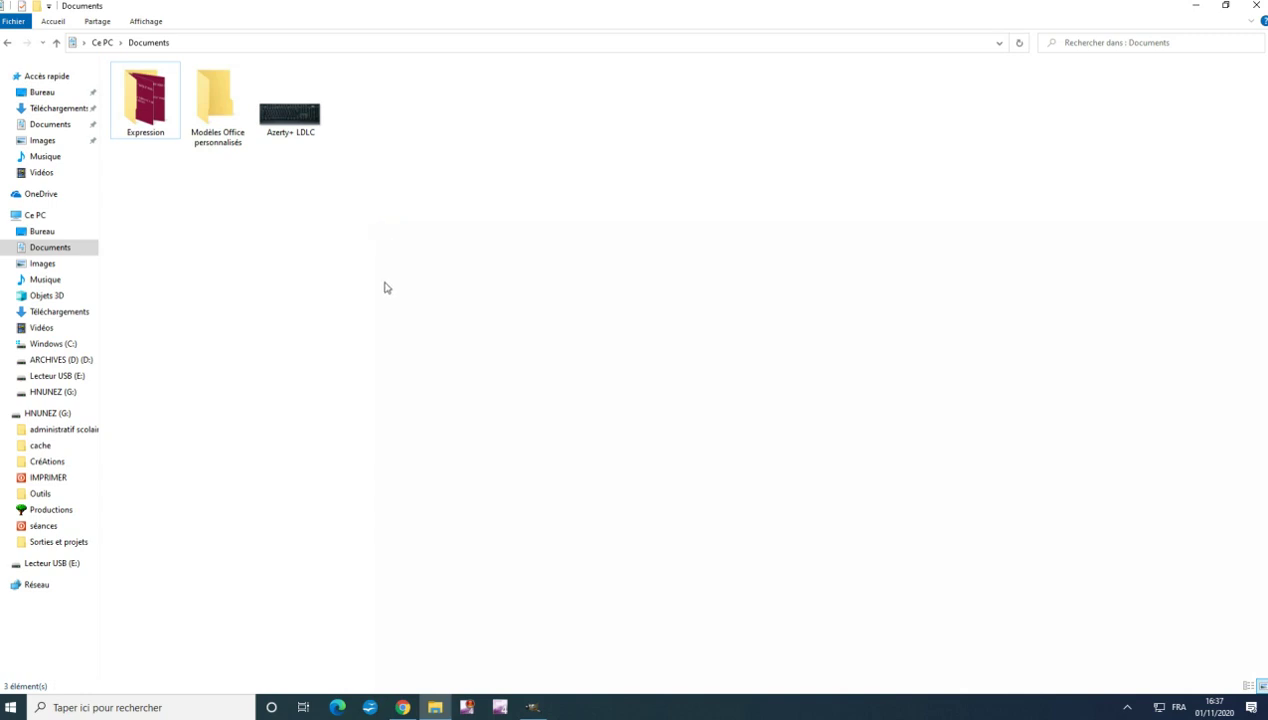
Step: Open the Azerty+ LDLC keyboard picture from the Documents folder and point out its Alt key
click(298, 117)
double_click(298, 117)
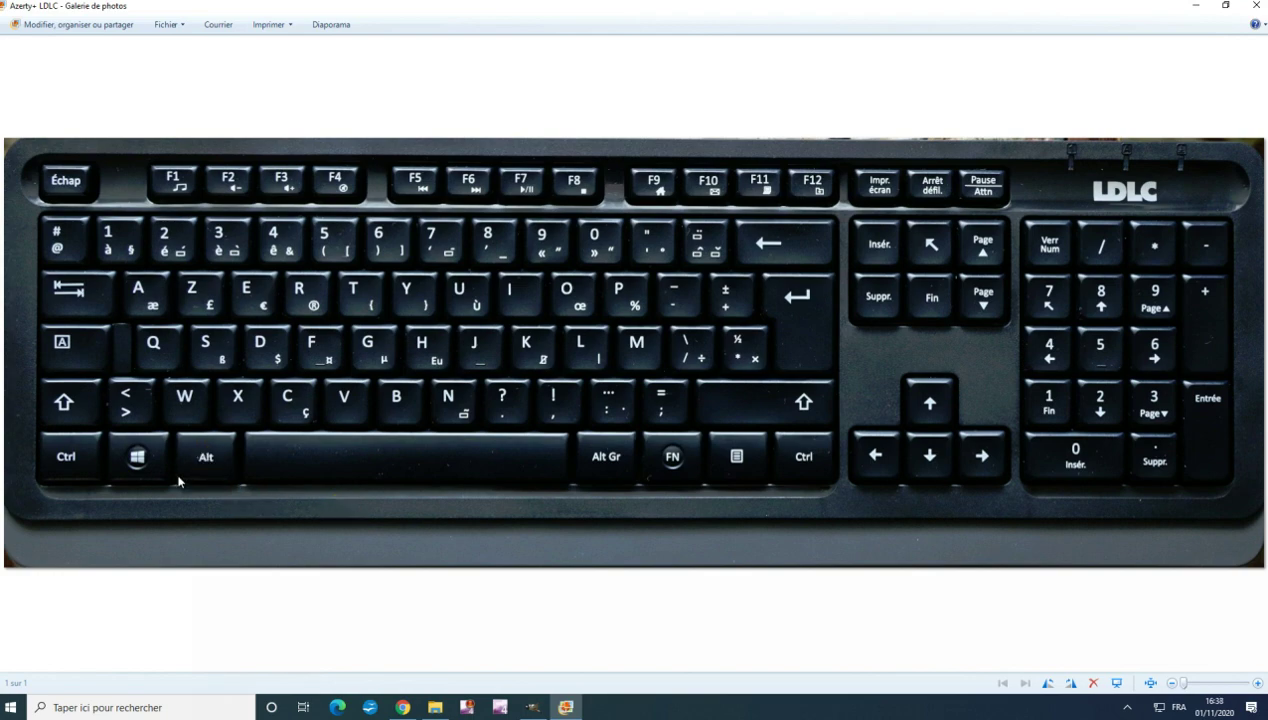
click(218, 457)
Step: Cycle repeatedly through the open Chrome, Documents, GIMP and keyboard picture windows, finishing on the keyboard picture
key(alt+Tab)
key(alt+Tab)
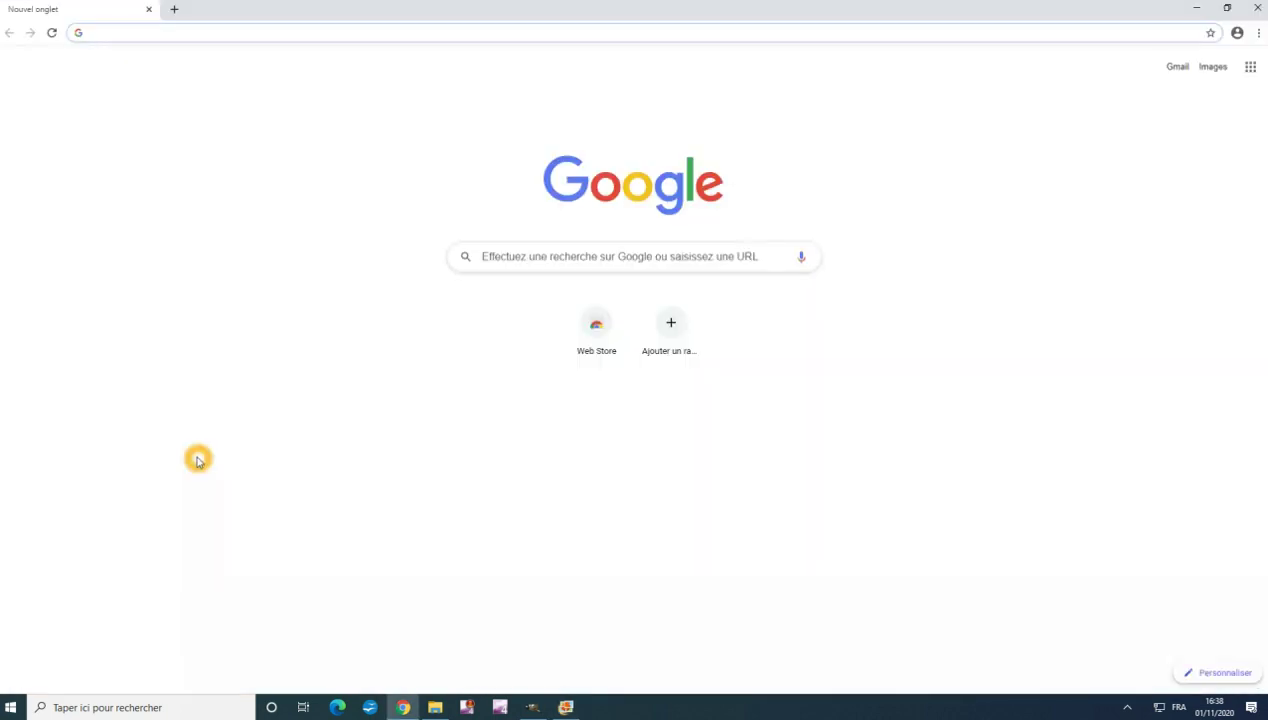
key(alt+Tab)
key(alt+Tab)
key(alt+Tab)
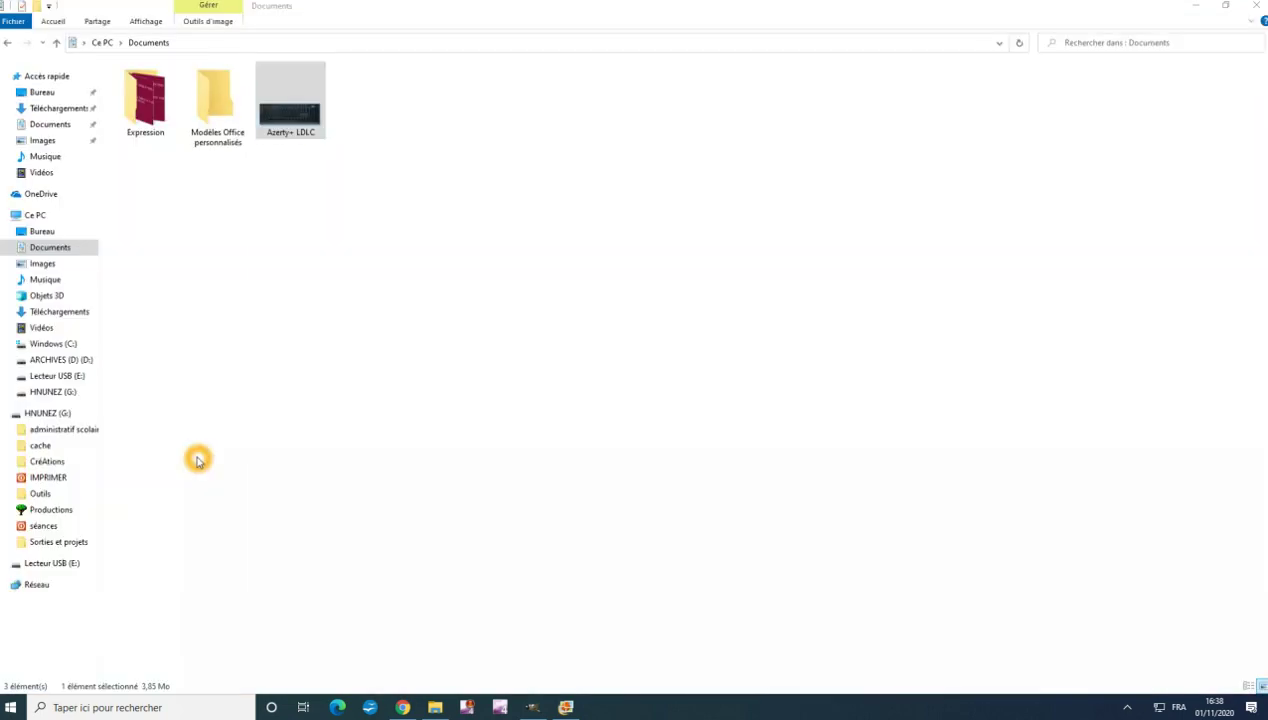
key(alt+Tab)
key(alt+Tab)
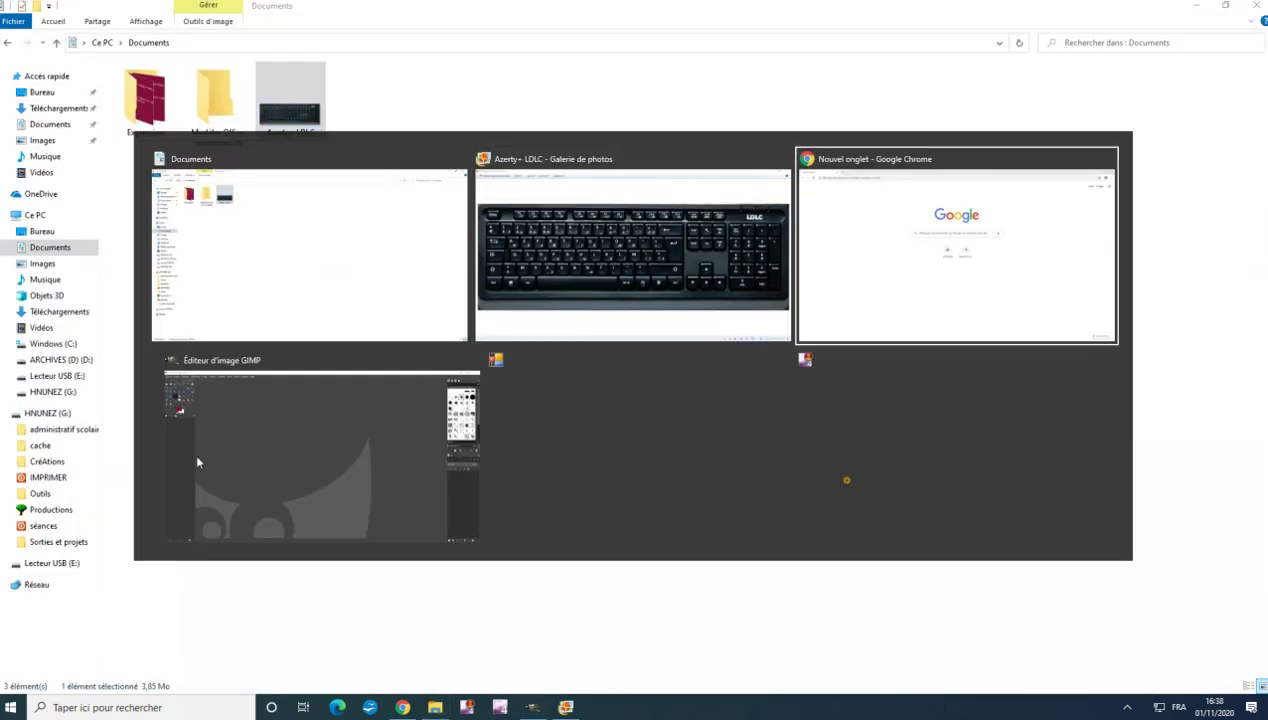
key(alt+Tab)
key(alt+Tab)
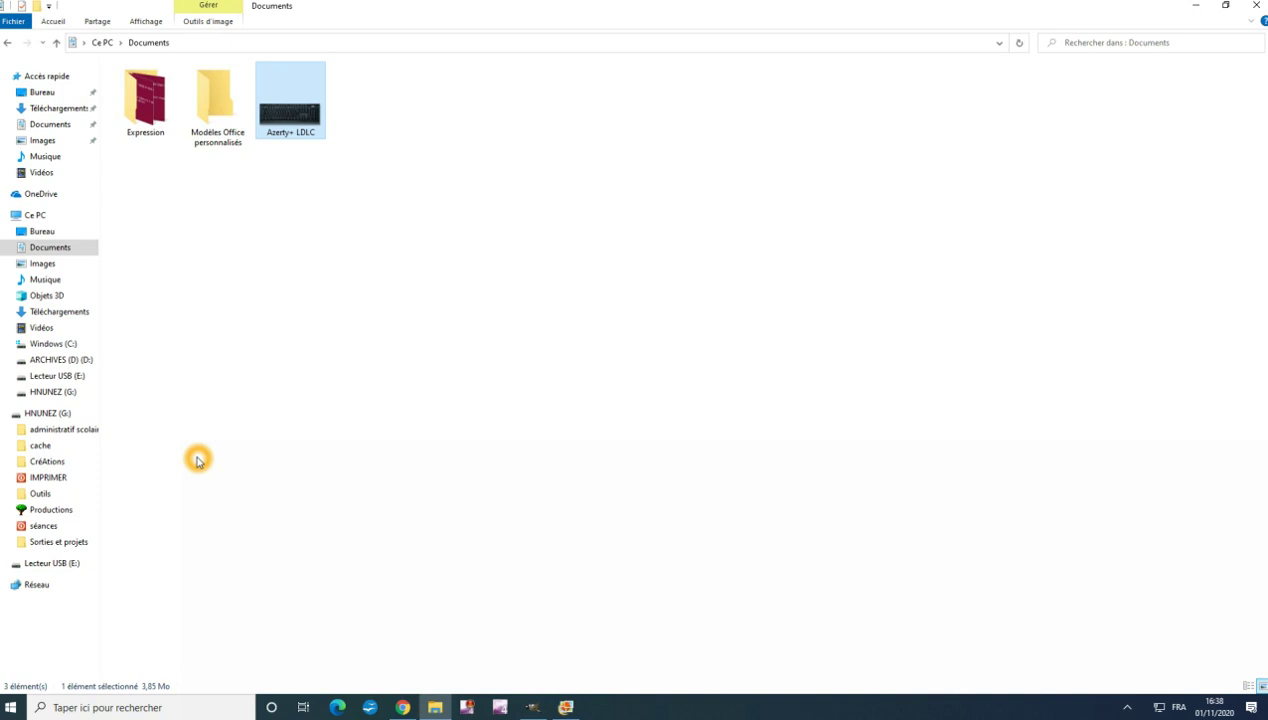
key(alt+Tab)
key(alt+Tab)
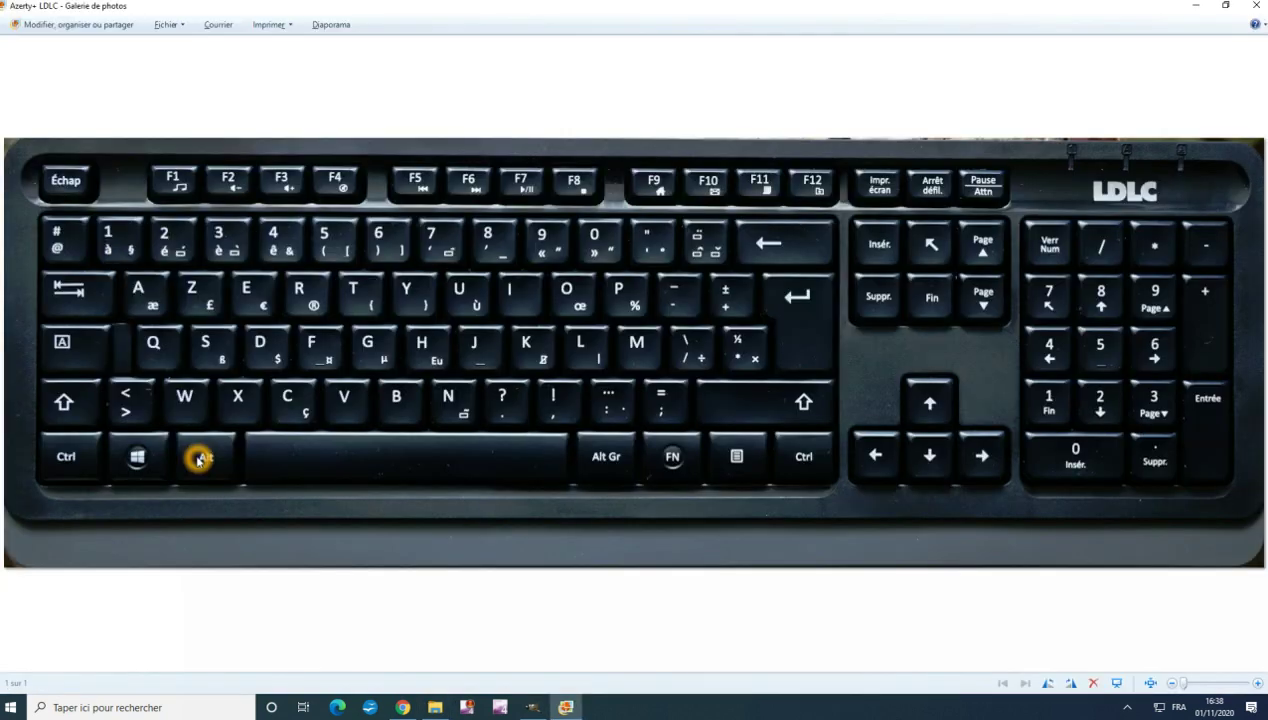
key(alt+Tab)
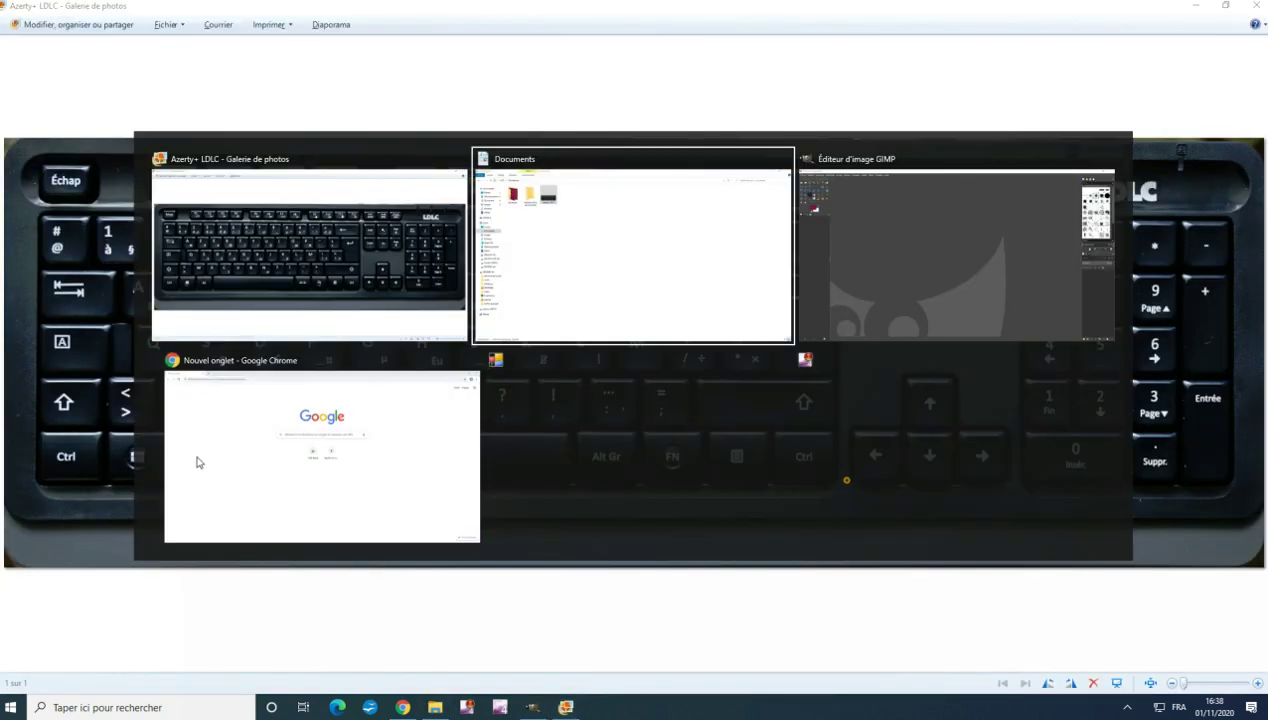
key(alt+Tab)
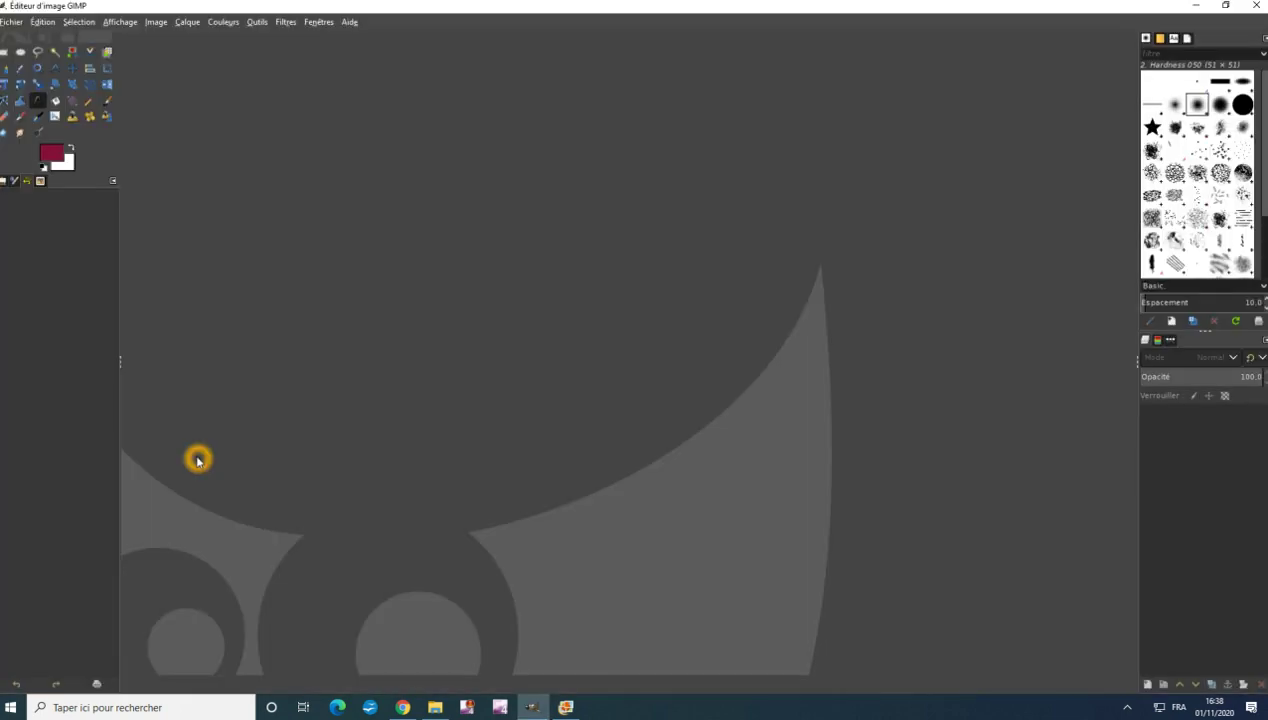
key(alt+Tab)
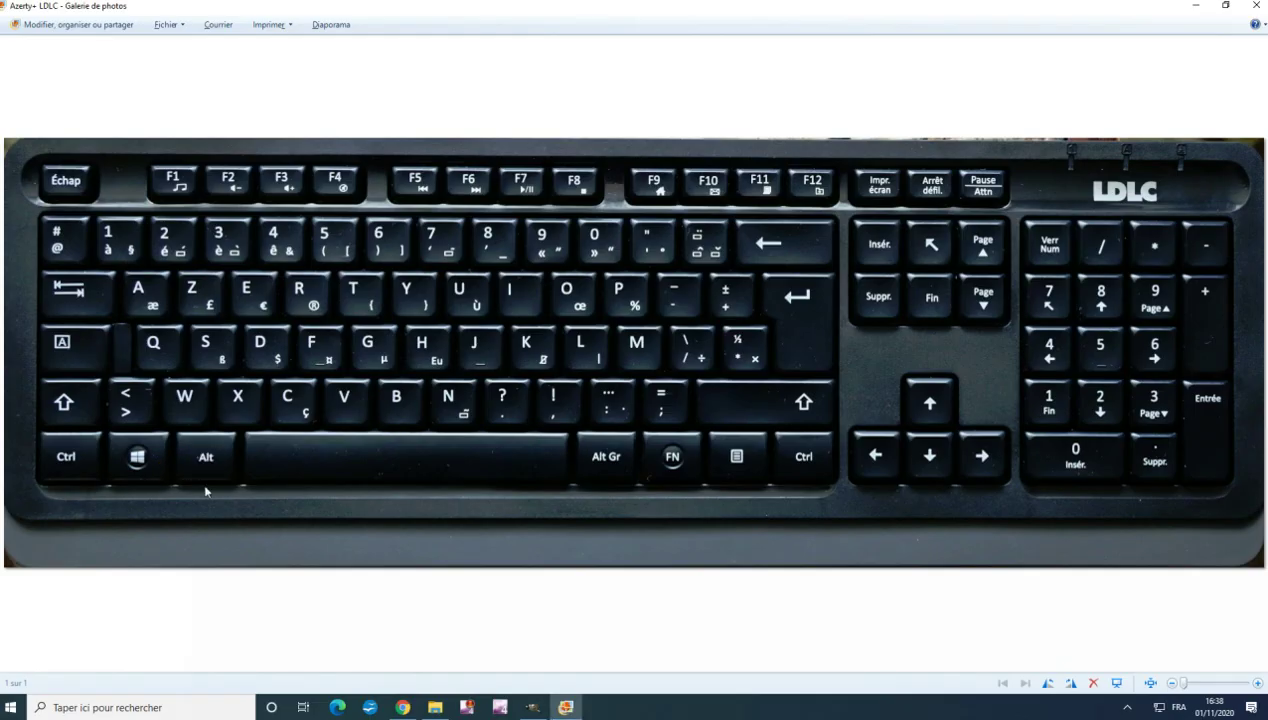
Step: Point out the Alt and Tab keys in the keyboard picture
click(215, 473)
click(80, 295)
click(85, 295)
Step: Cycle through the open window previews to bring Google Chrome forward, and display the window switcher again
key(alt+Tab)
key(alt+Tab)
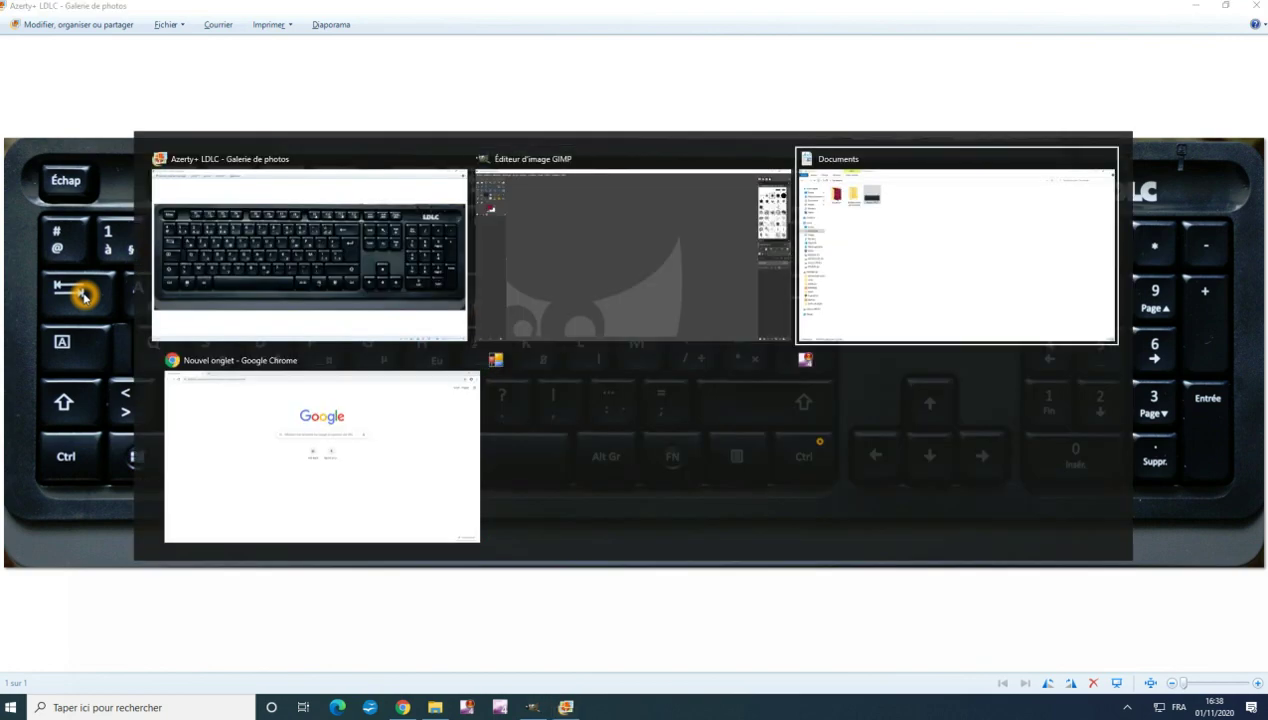
key(alt+Tab)
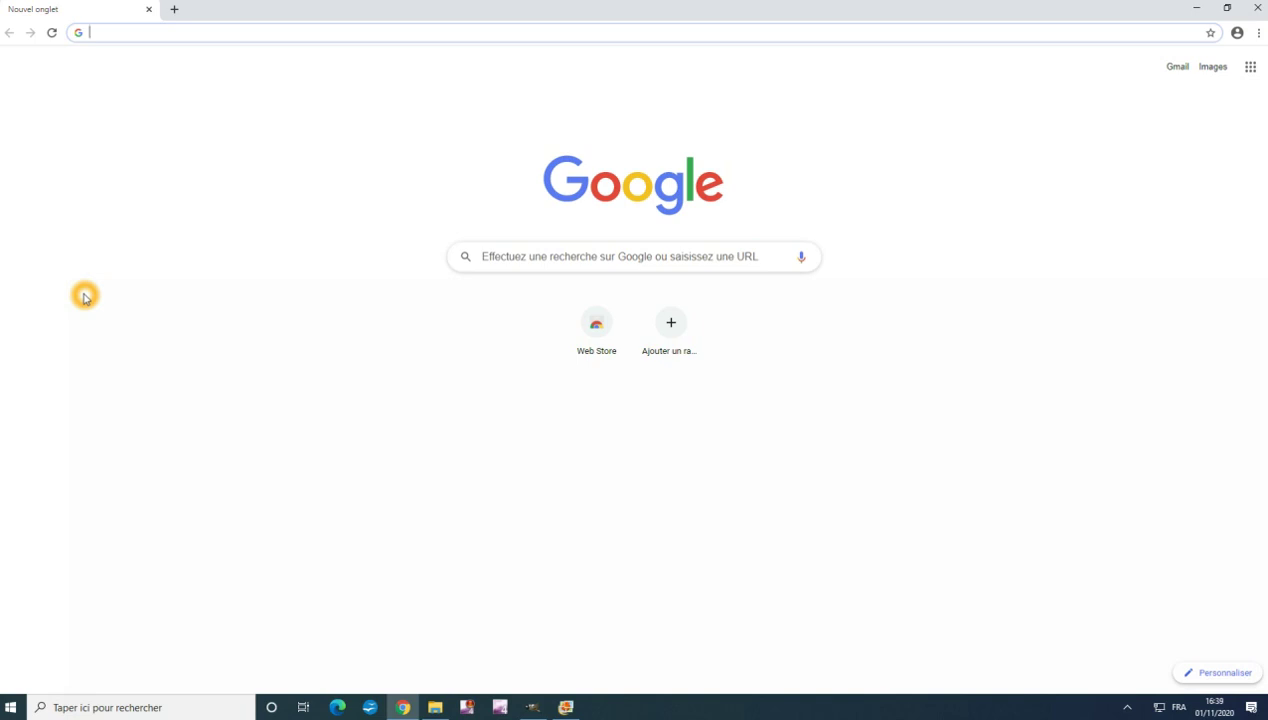
key(alt+Tab)
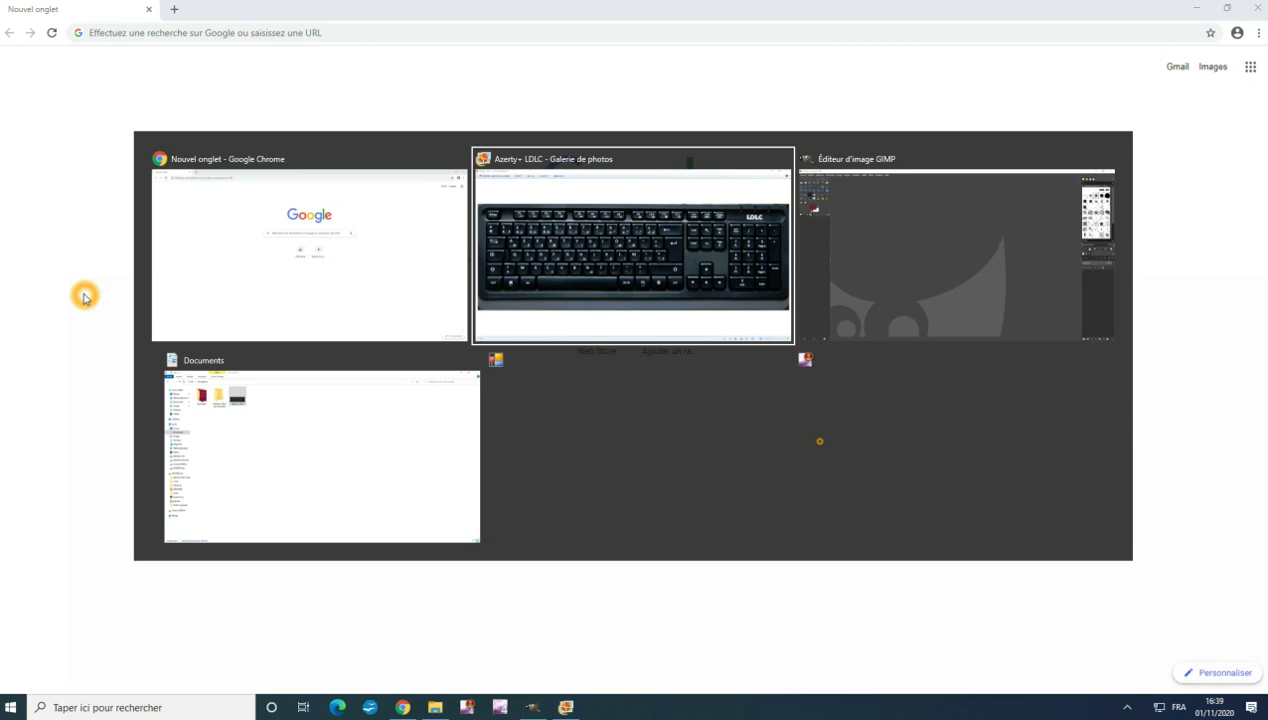
key(alt+Tab)
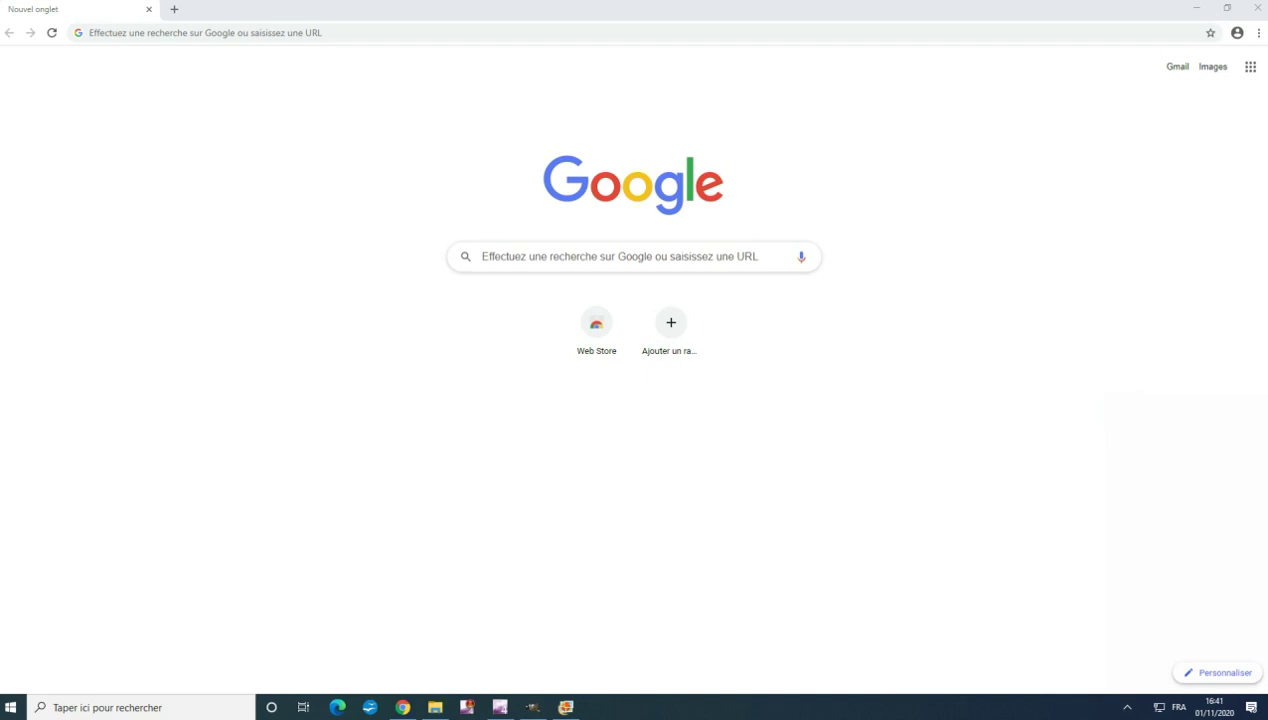
Step: Close the Google Chrome, keyboard picture, Documents and GIMP windows
click(1256, 9)
click(1256, 10)
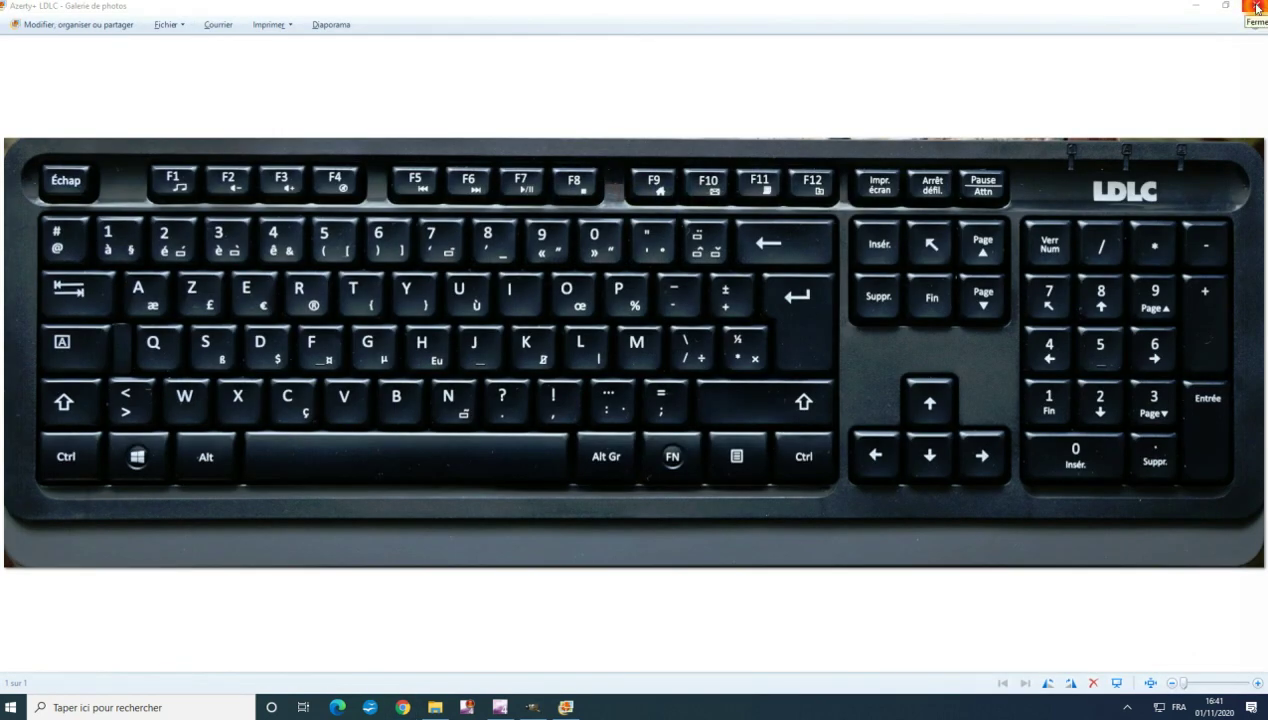
click(1256, 8)
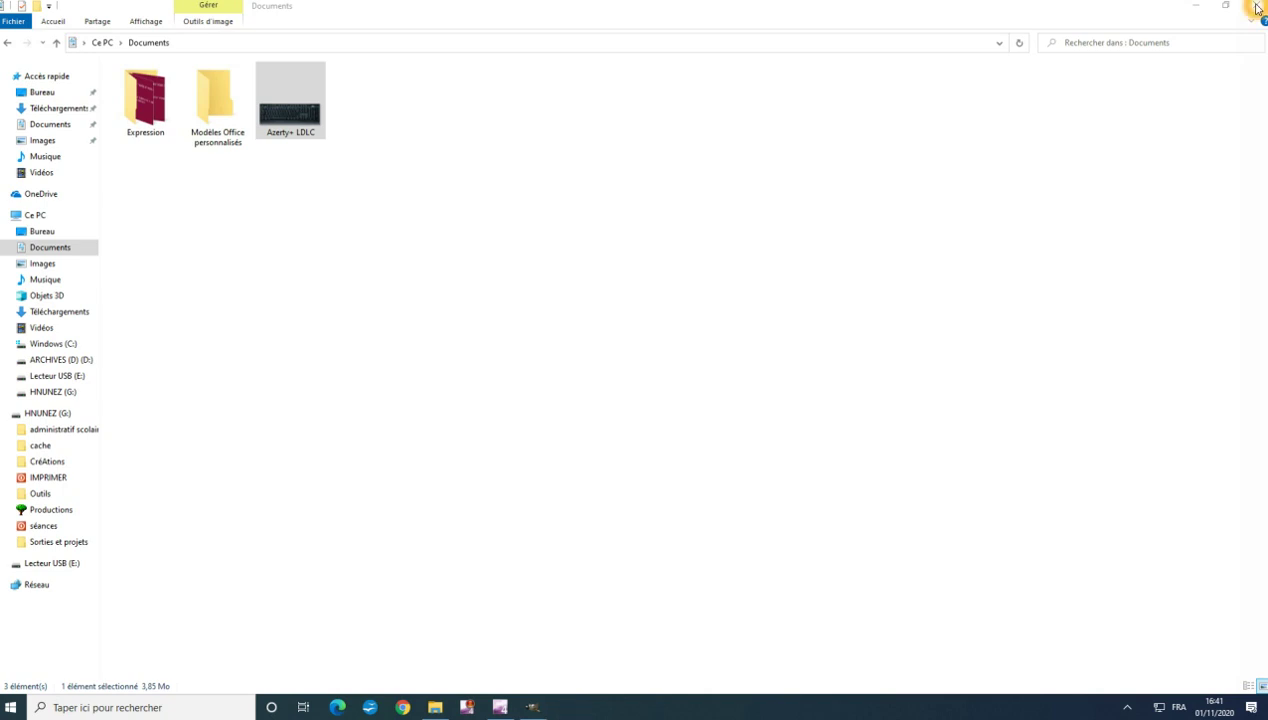
click(1257, 8)
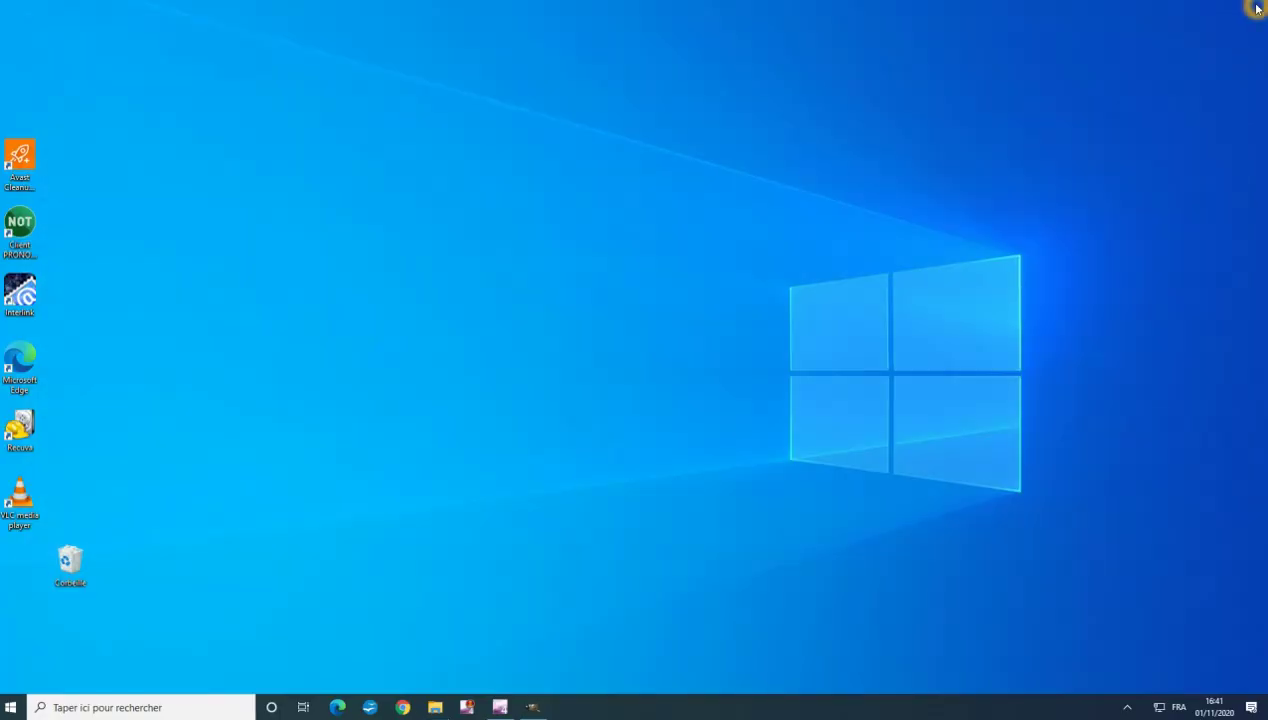
click(533, 705)
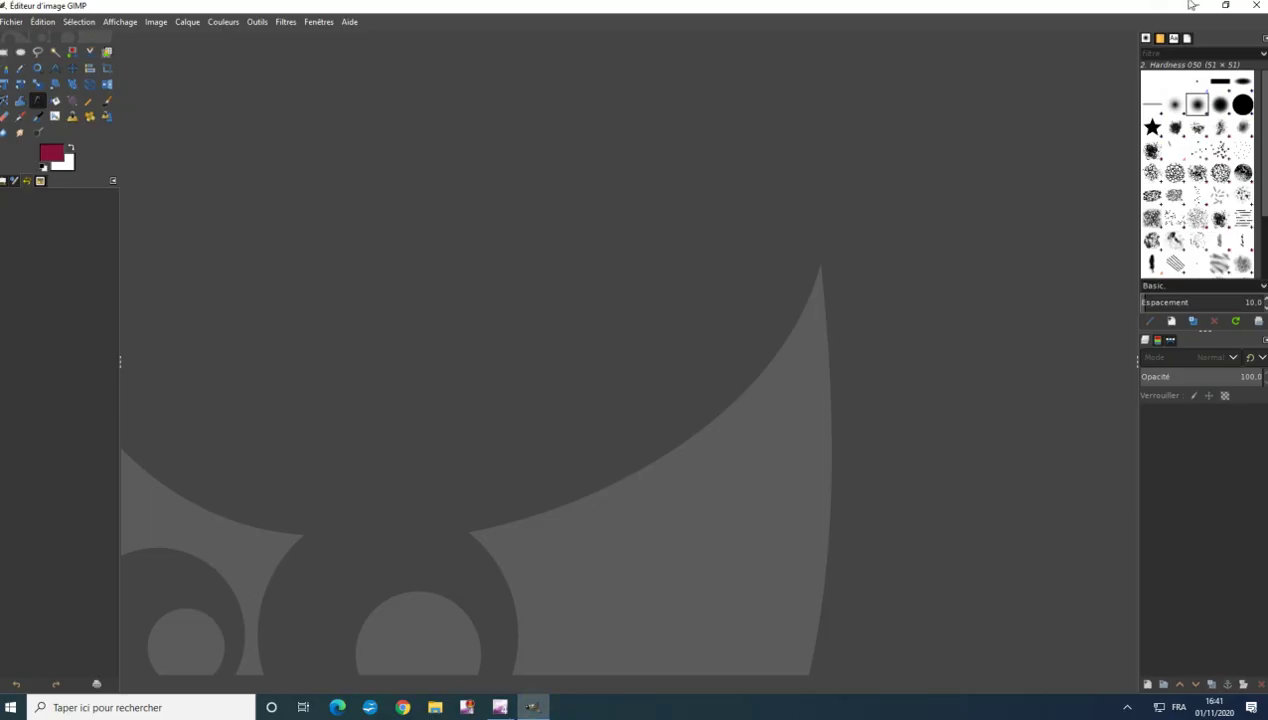
click(1260, 7)
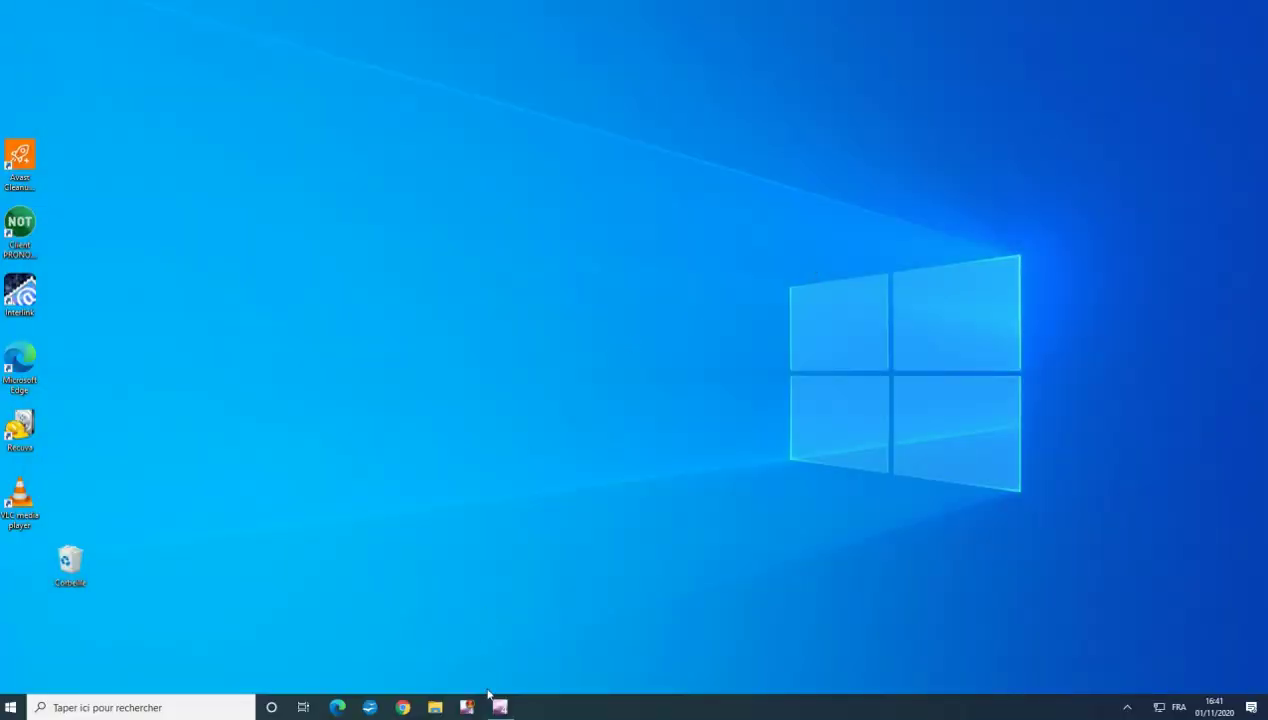
click(434, 706)
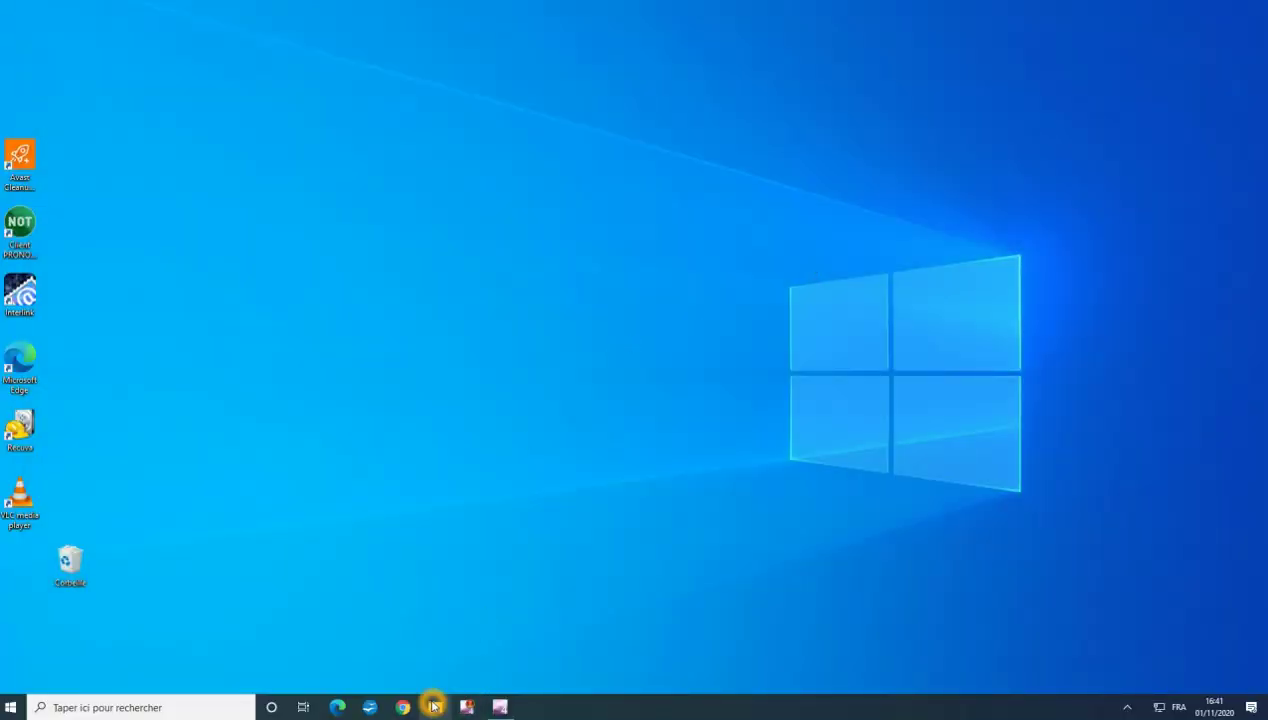
click(434, 706)
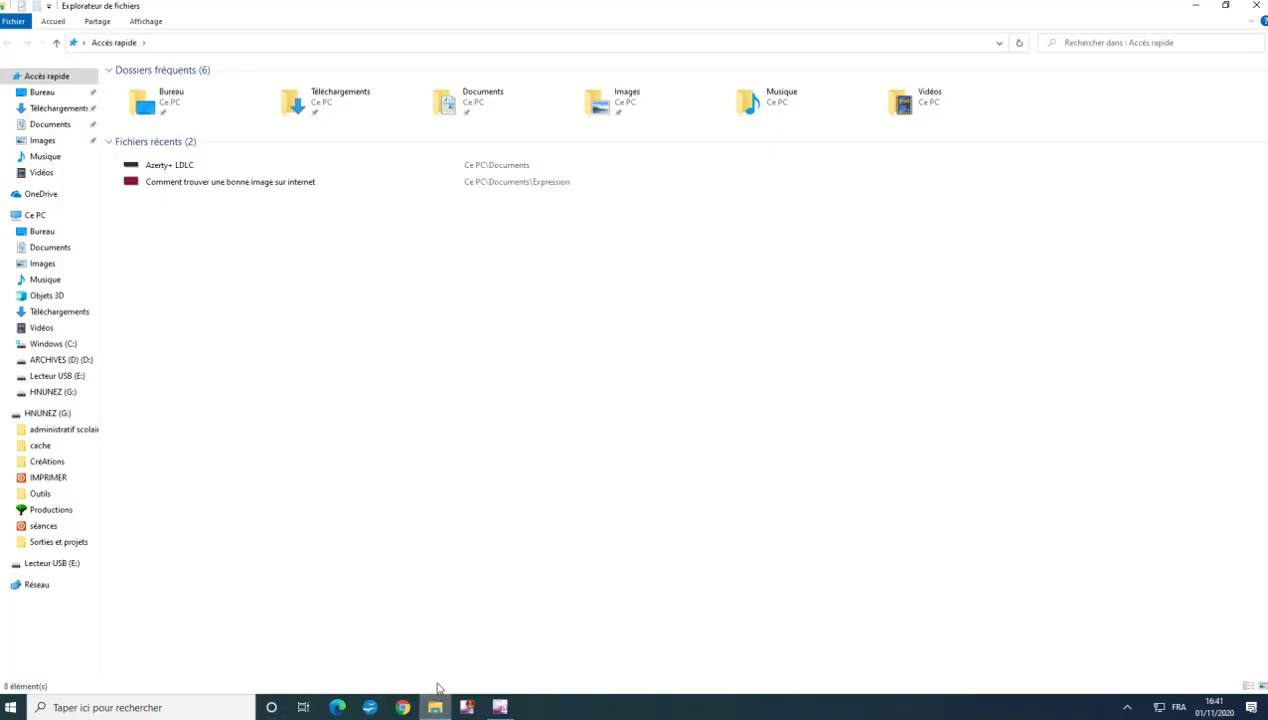
click(1256, 7)
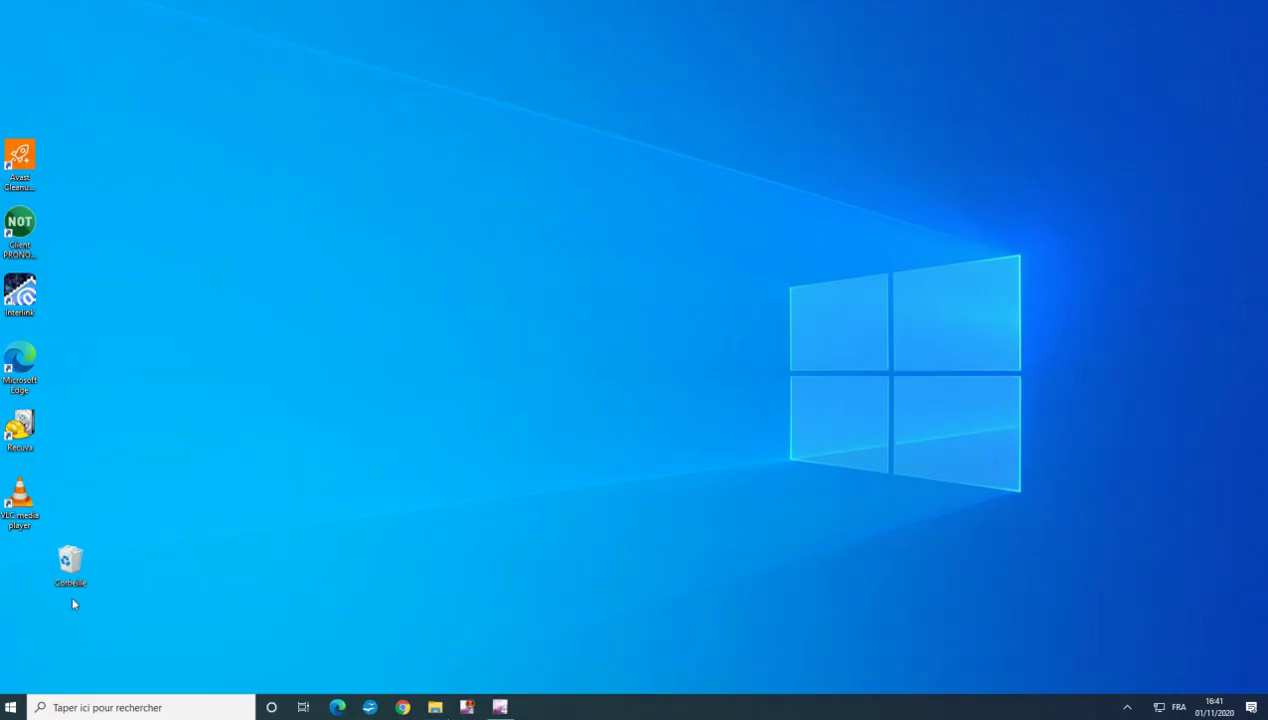
Step: Open the Documents folder in a File Explorer window
click(9, 710)
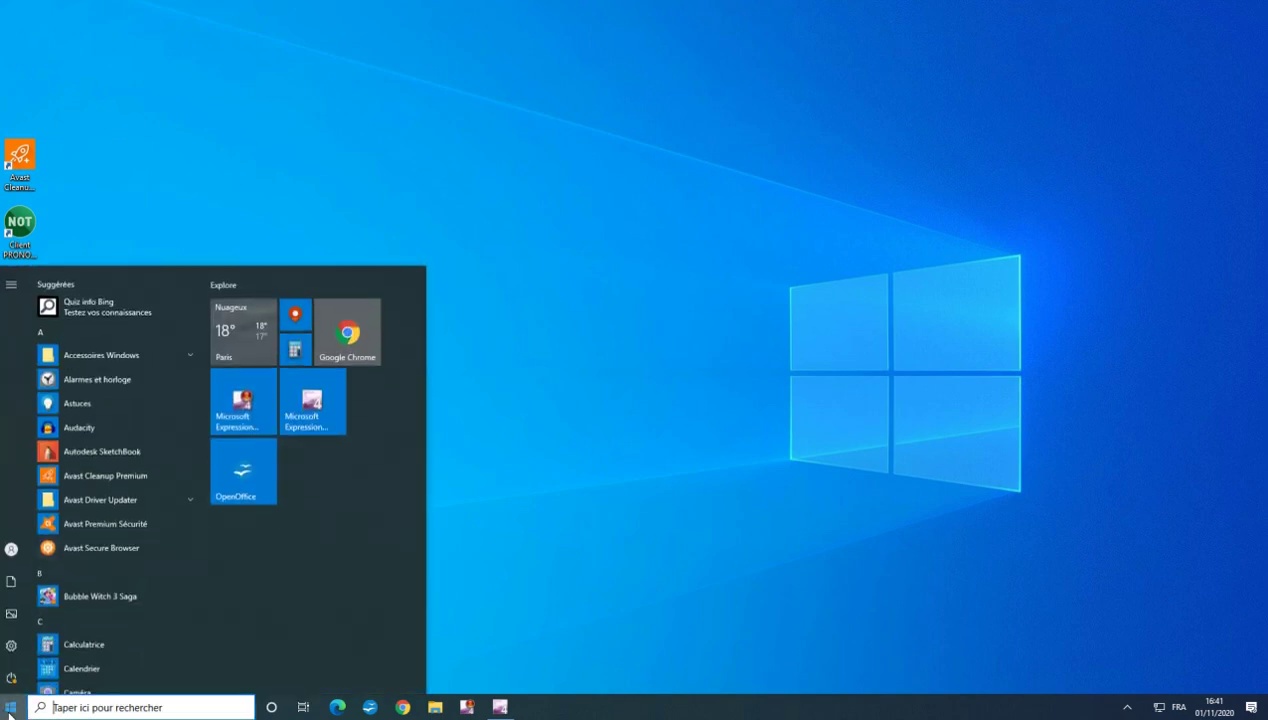
click(12, 582)
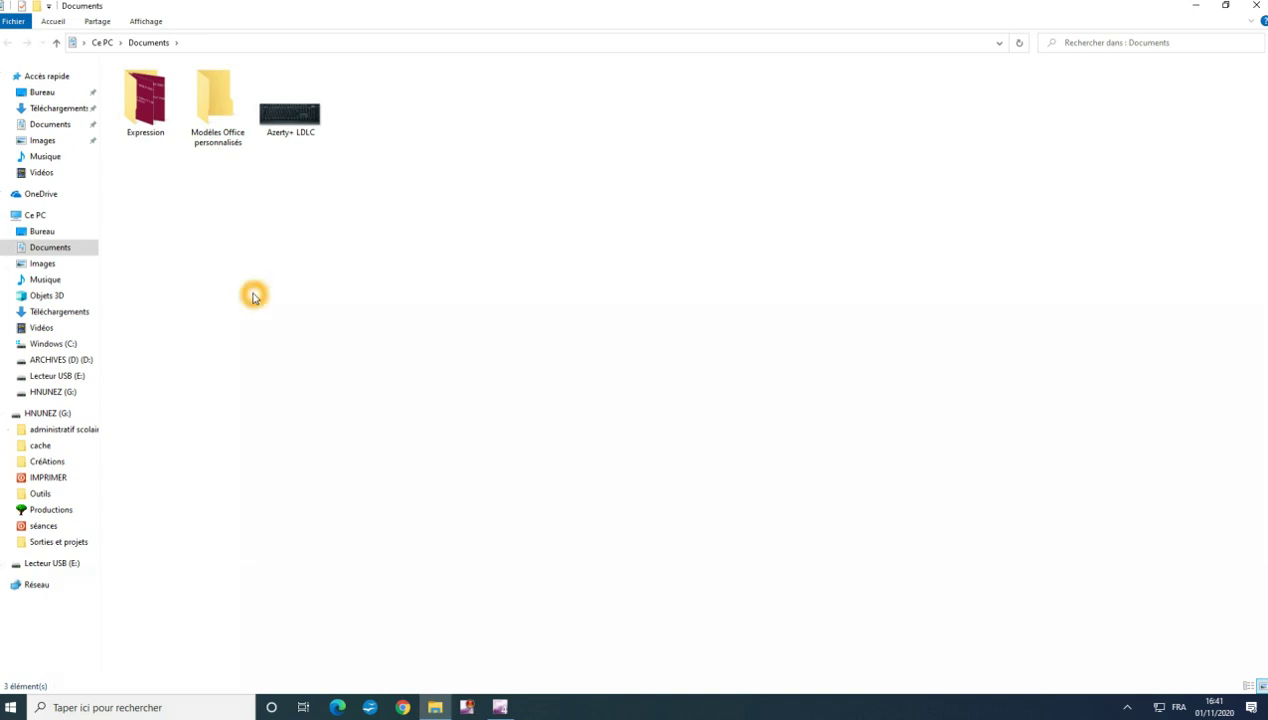
click(1068, 186)
click(1115, 472)
click(1228, 7)
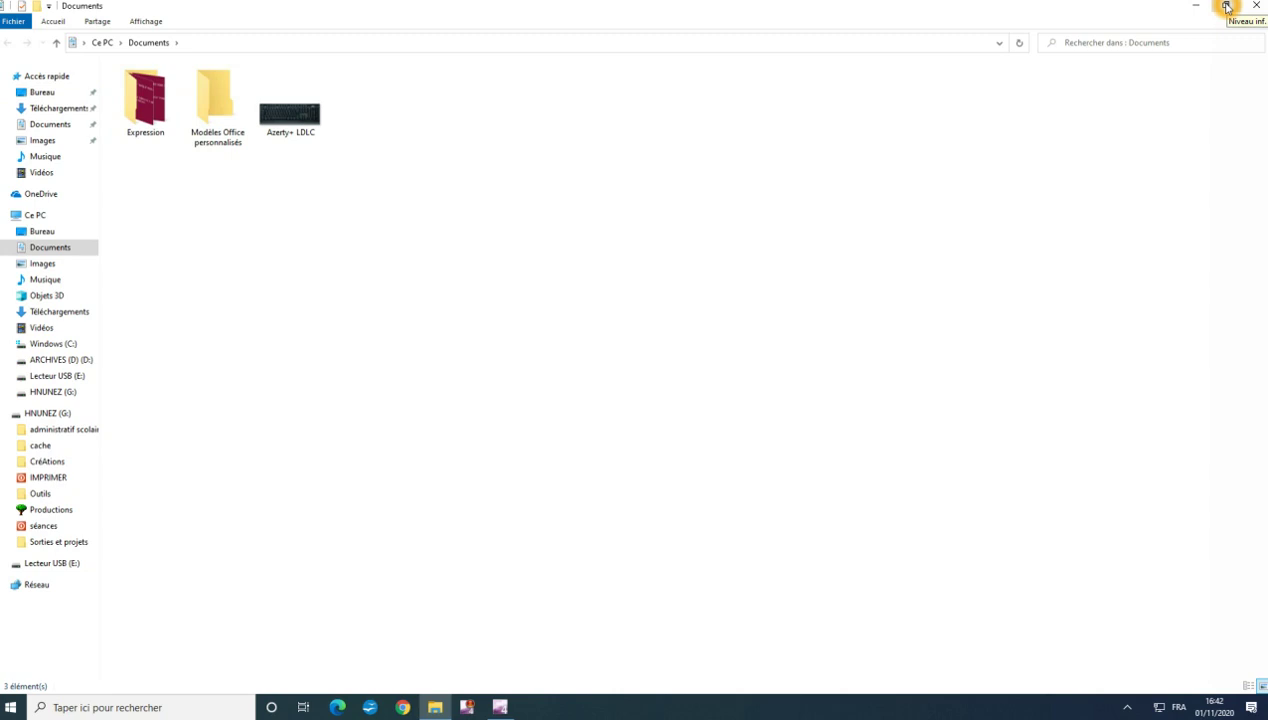
Step: Restore the maximized Documents window to a smaller size and move it to another place on the desktop
click(1228, 7)
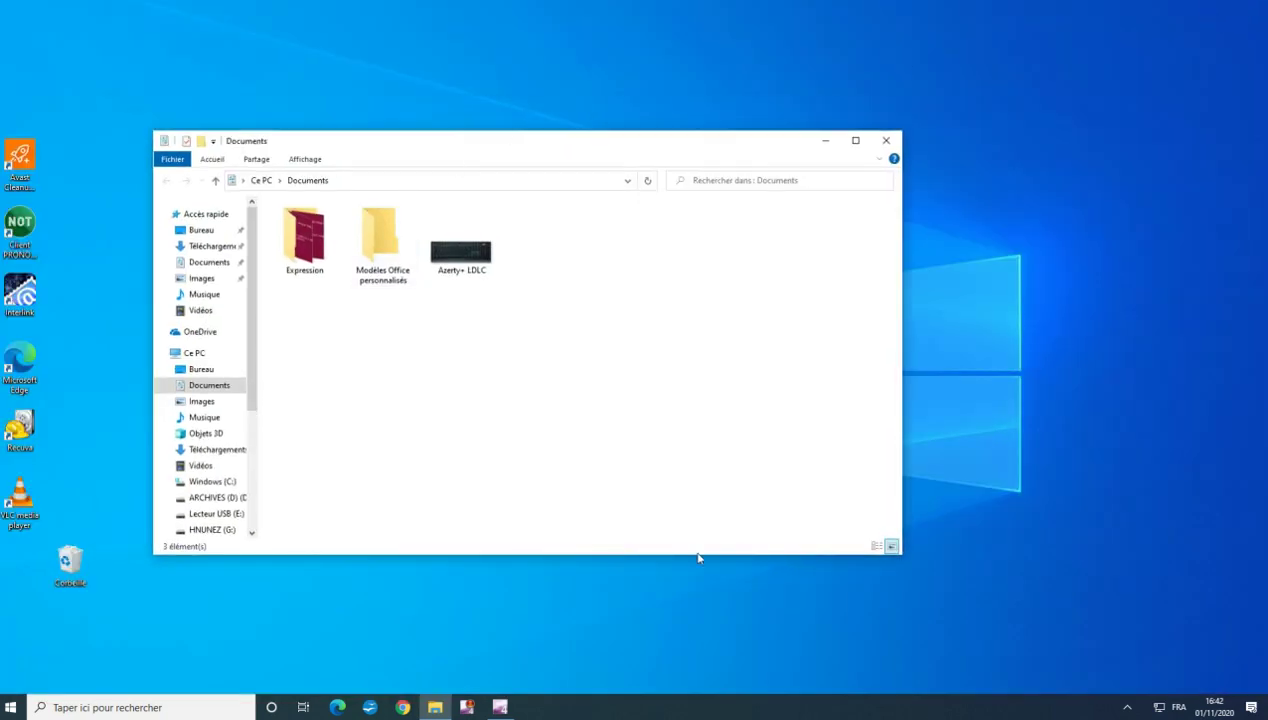
click(446, 154)
drag(446, 154, 517, 216)
click(630, 343)
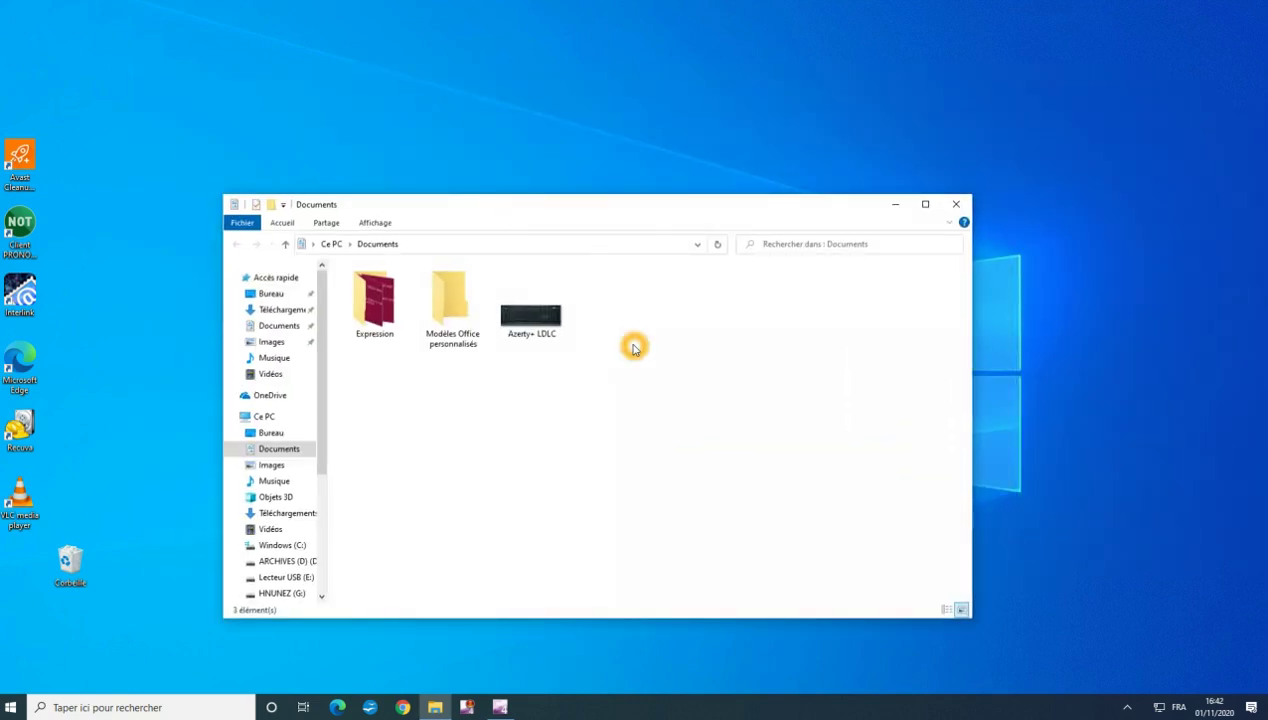
Step: Snap the Documents window to the right half of the screen and display the Images folder in it
click(459, 212)
drag(459, 213, 1267, 112)
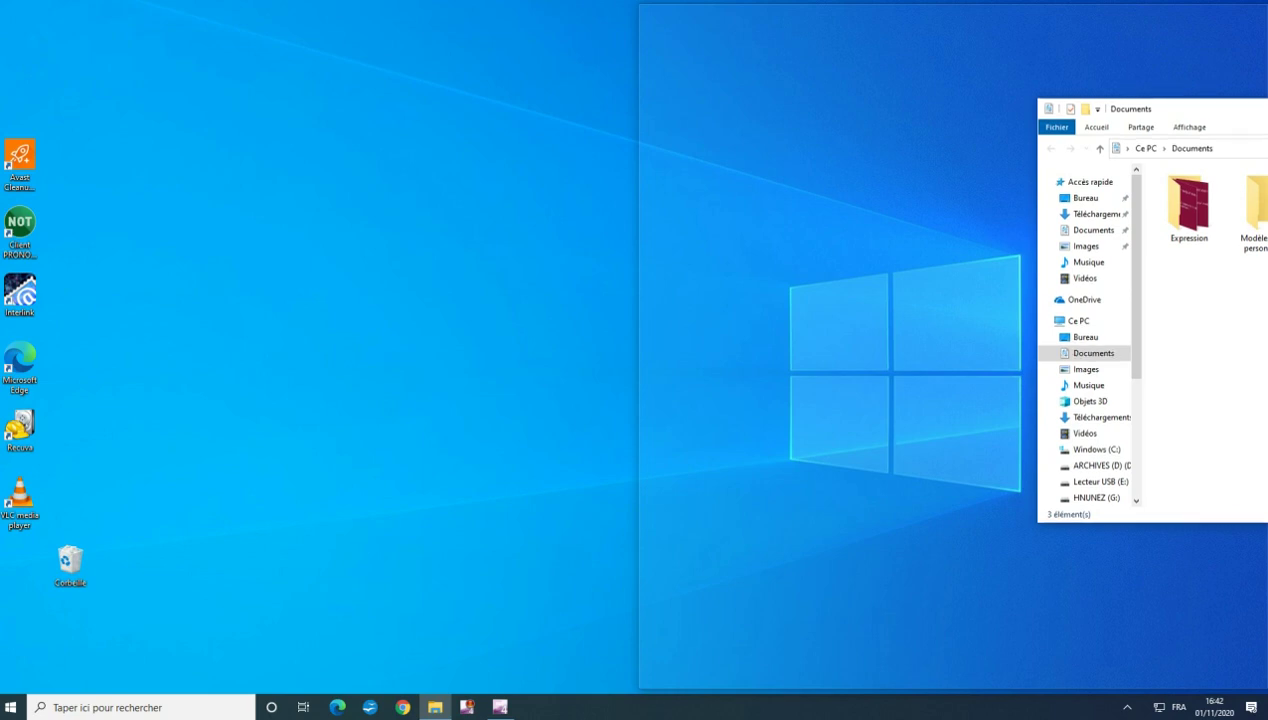
drag(1267, 112, 1266, 112)
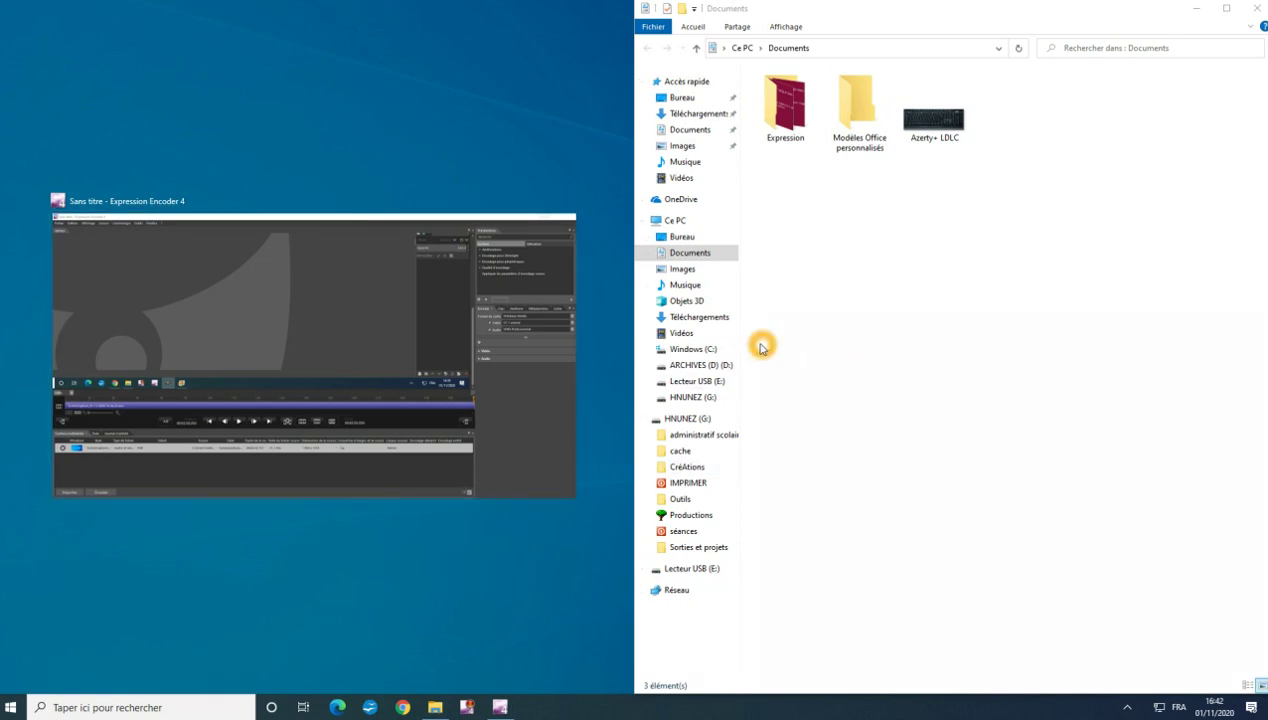
click(684, 269)
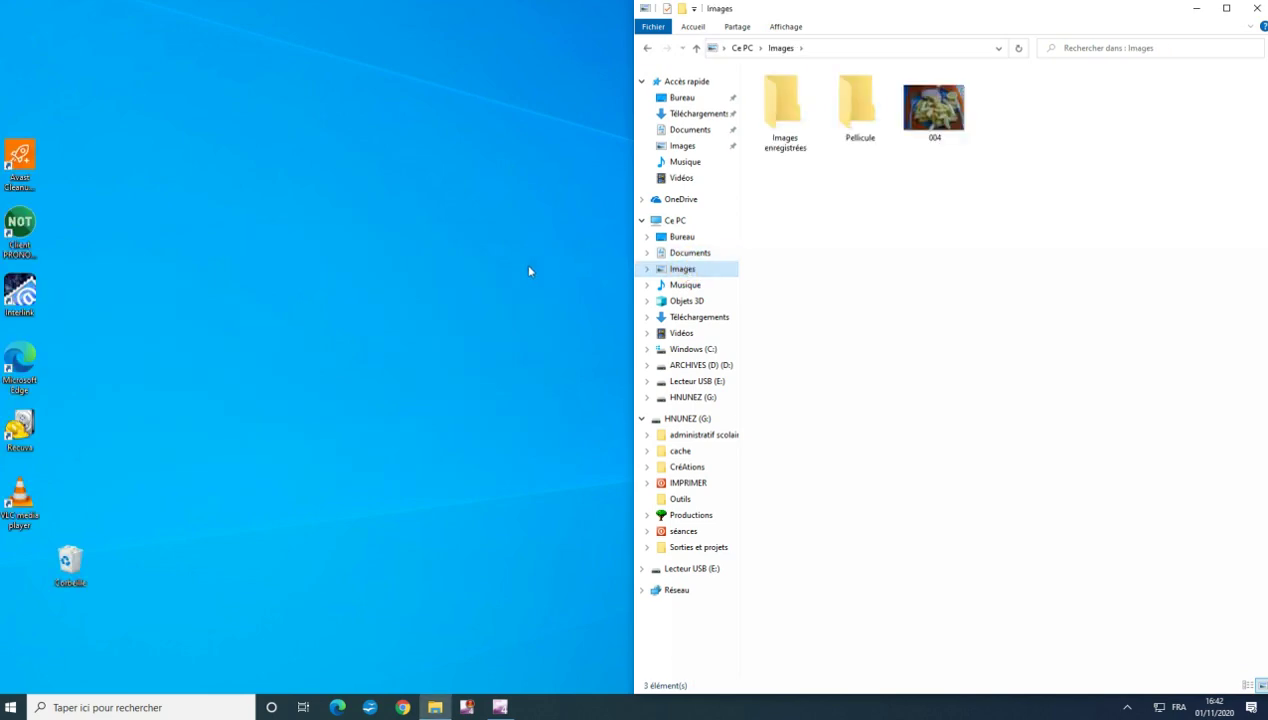
Step: Open the Documents folder in a second File Explorer window and snap it to the left half of the screen
click(10, 707)
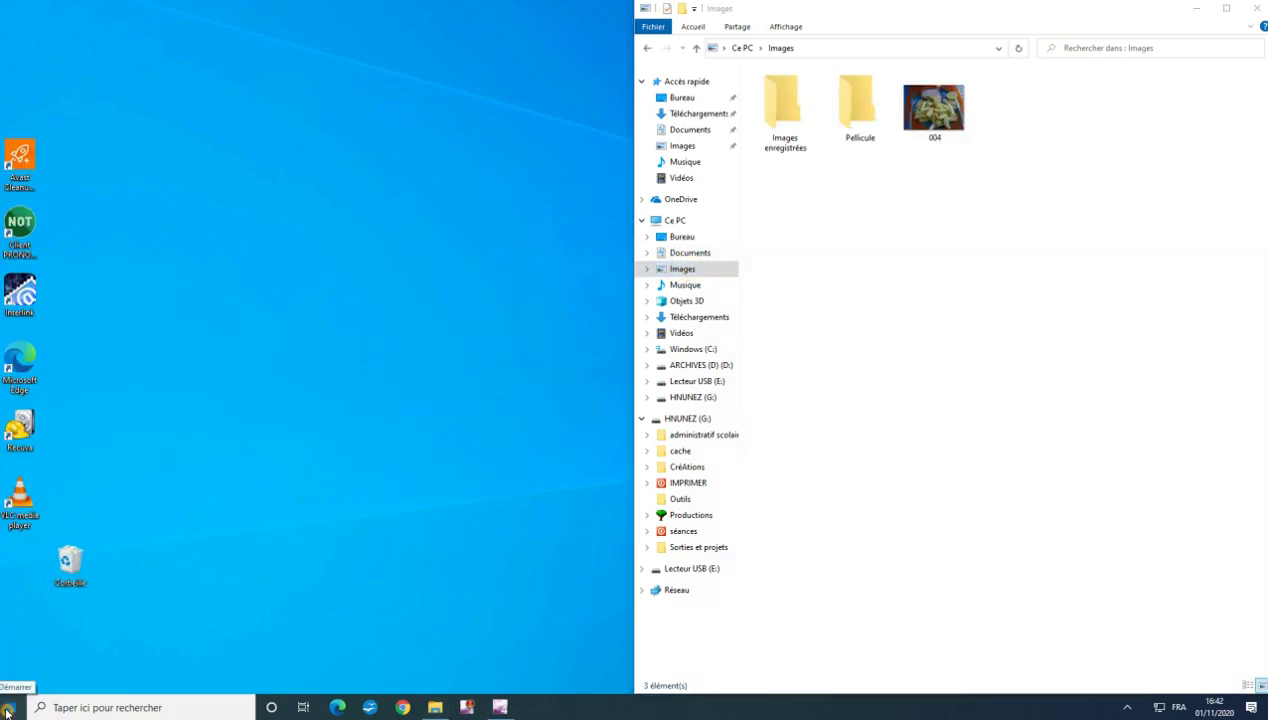
mouse_move(10, 580)
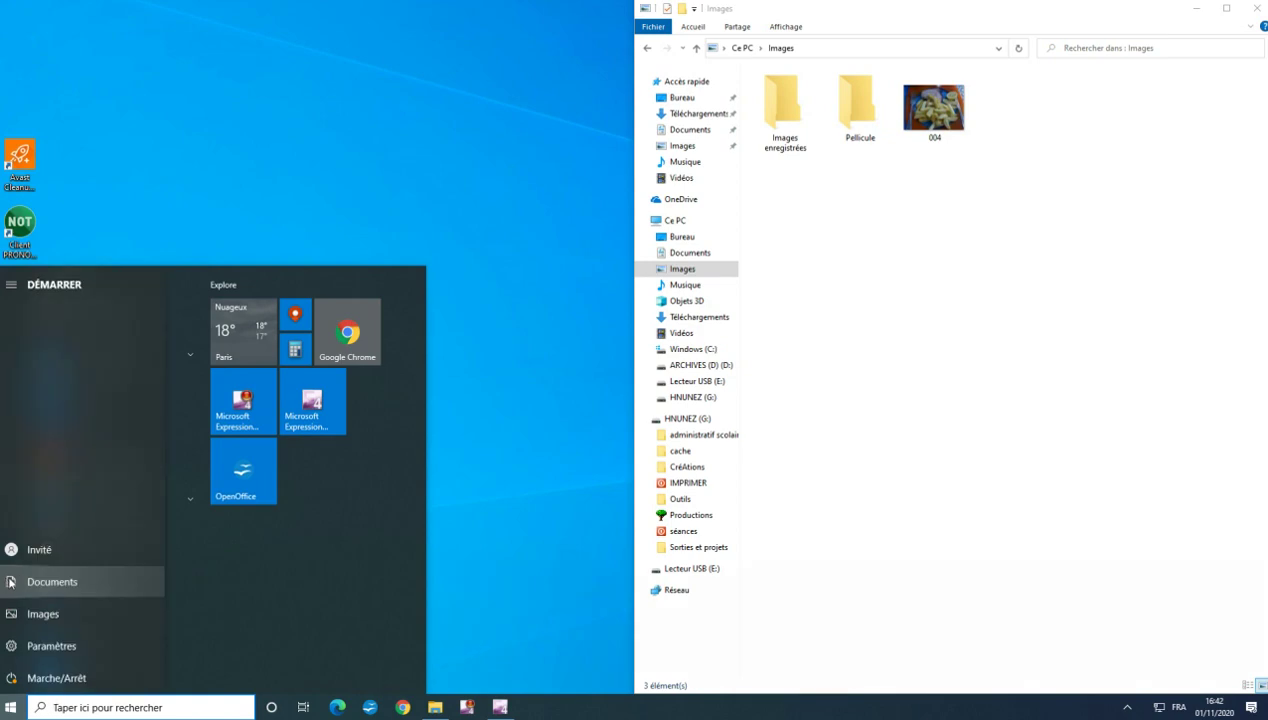
click(51, 581)
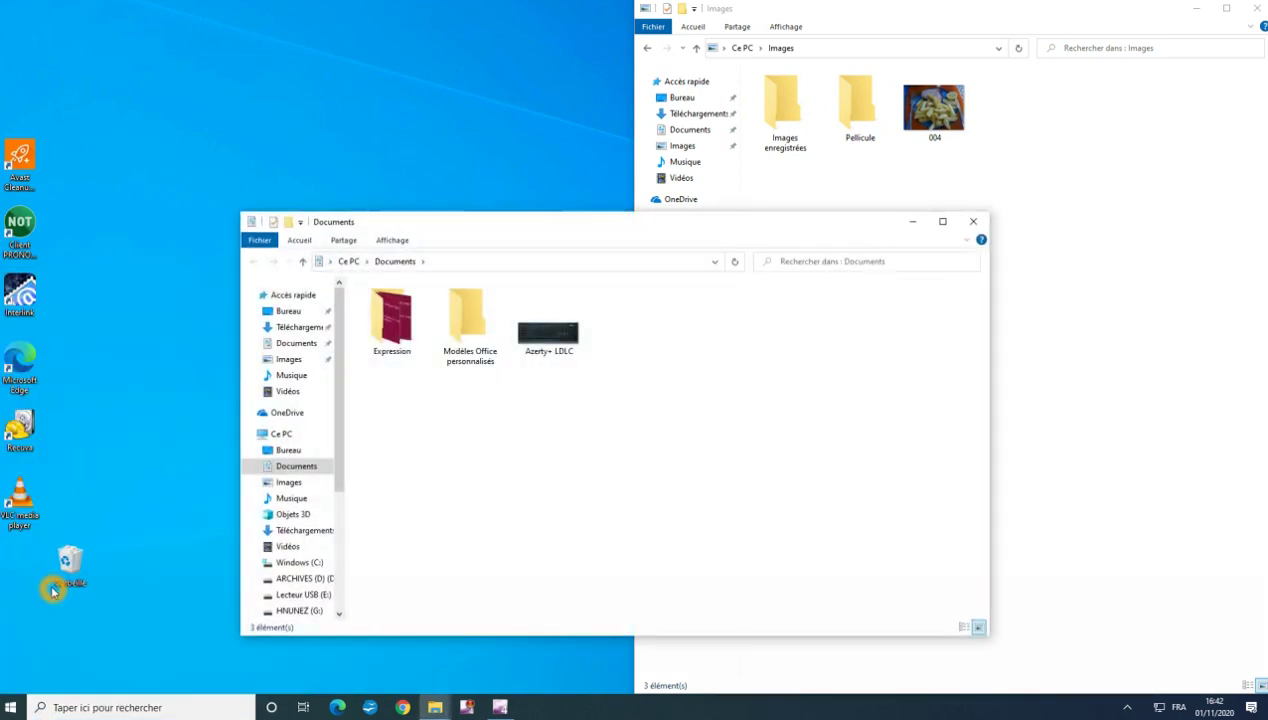
click(652, 478)
drag(720, 226, 0, 208)
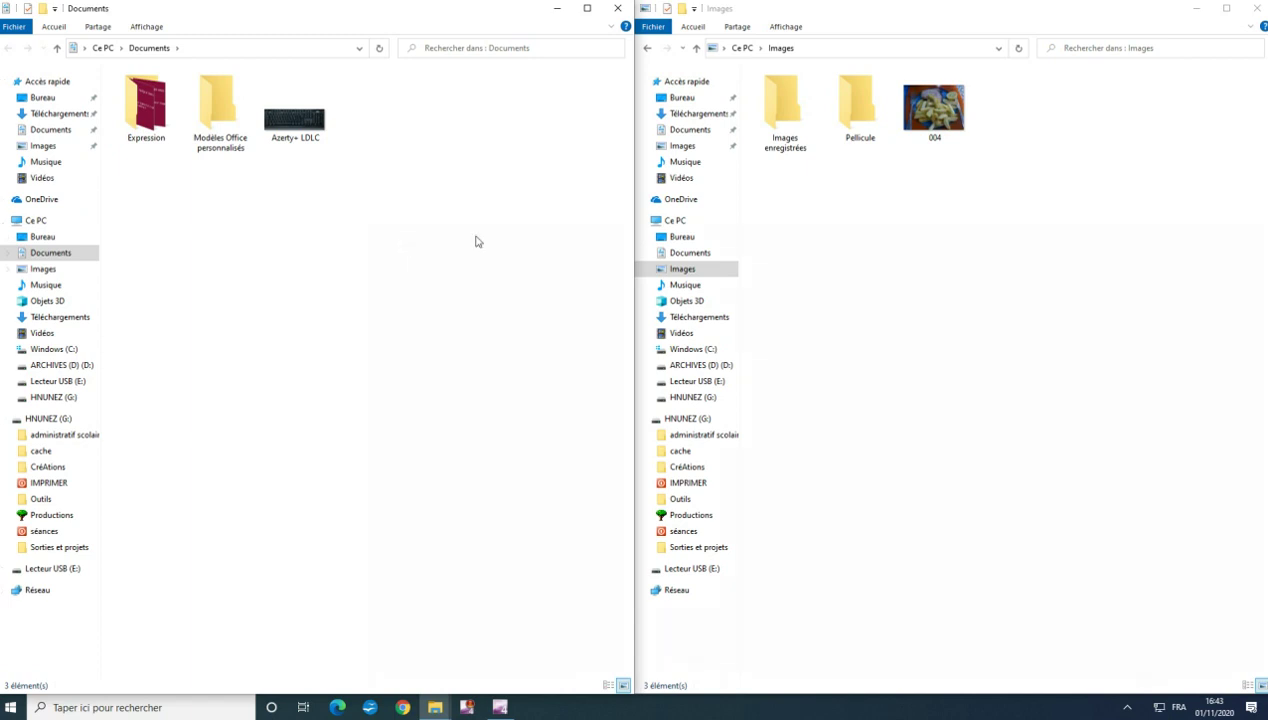
Step: Switch the active window back and forth between Documents and Images, finishing on Images
click(300, 371)
click(891, 315)
click(456, 312)
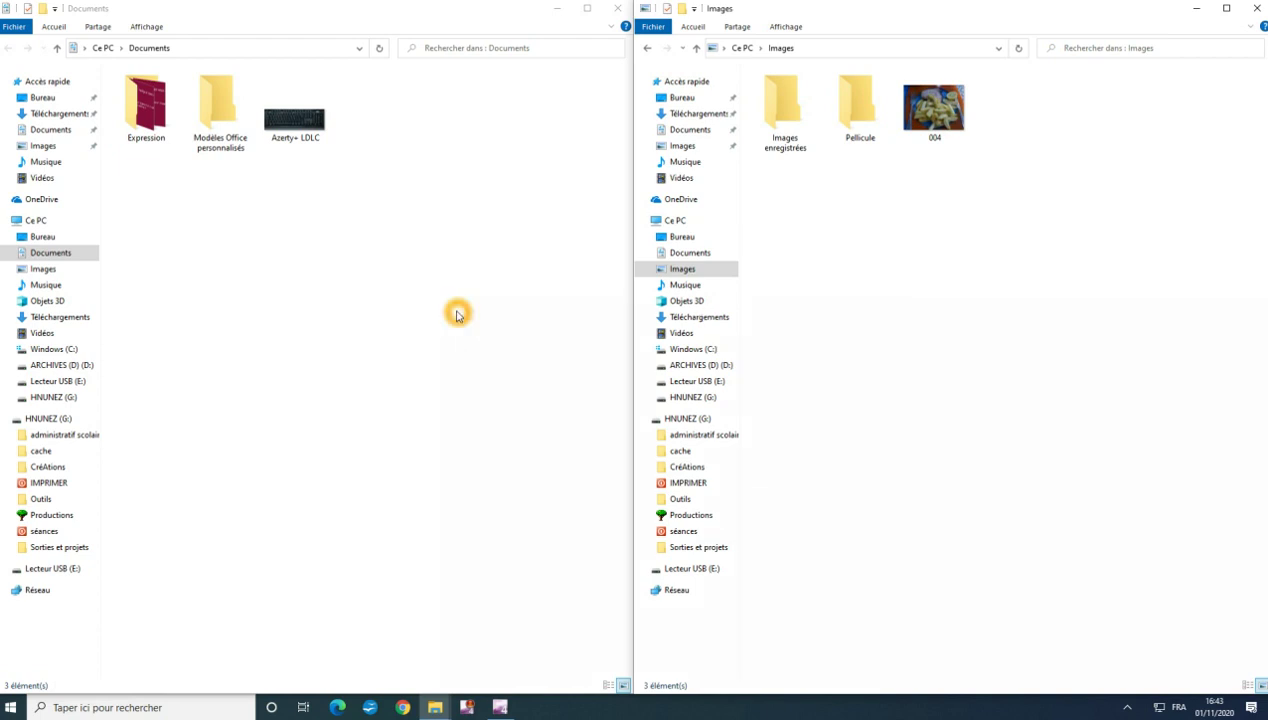
click(913, 315)
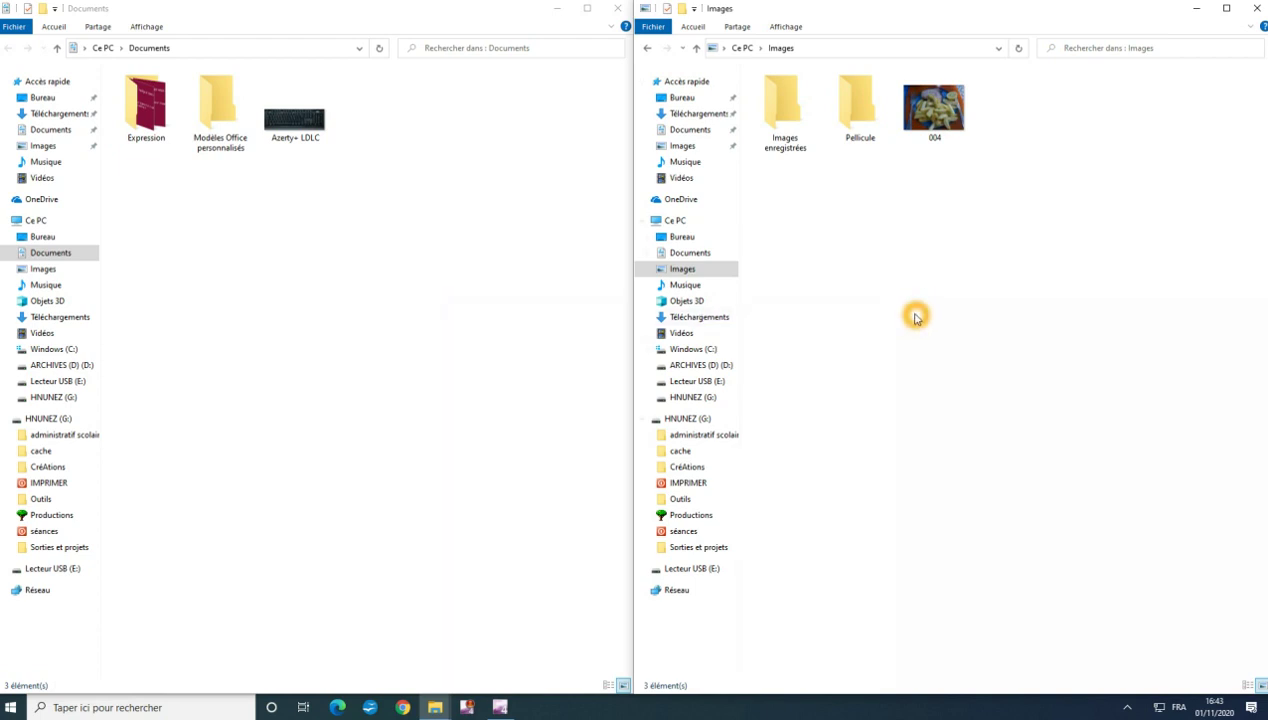
click(916, 275)
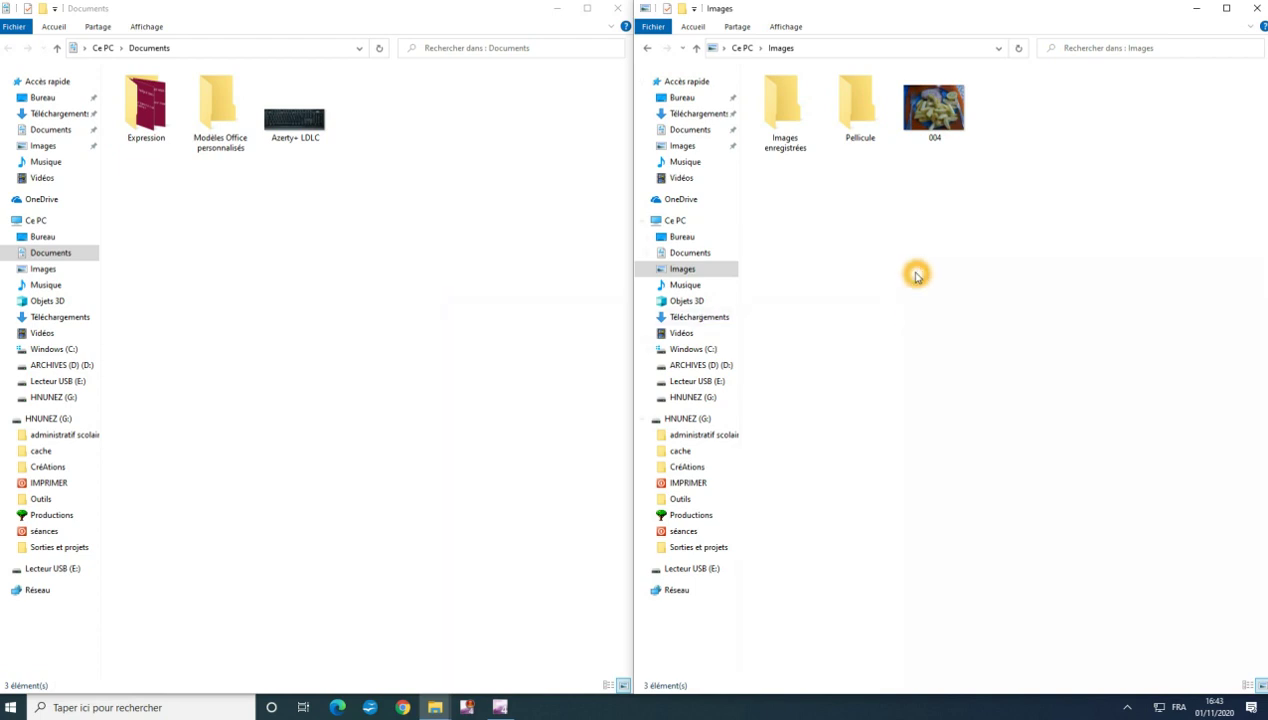
Step: Move the picture 004 from the Images window into the Documents window
click(939, 120)
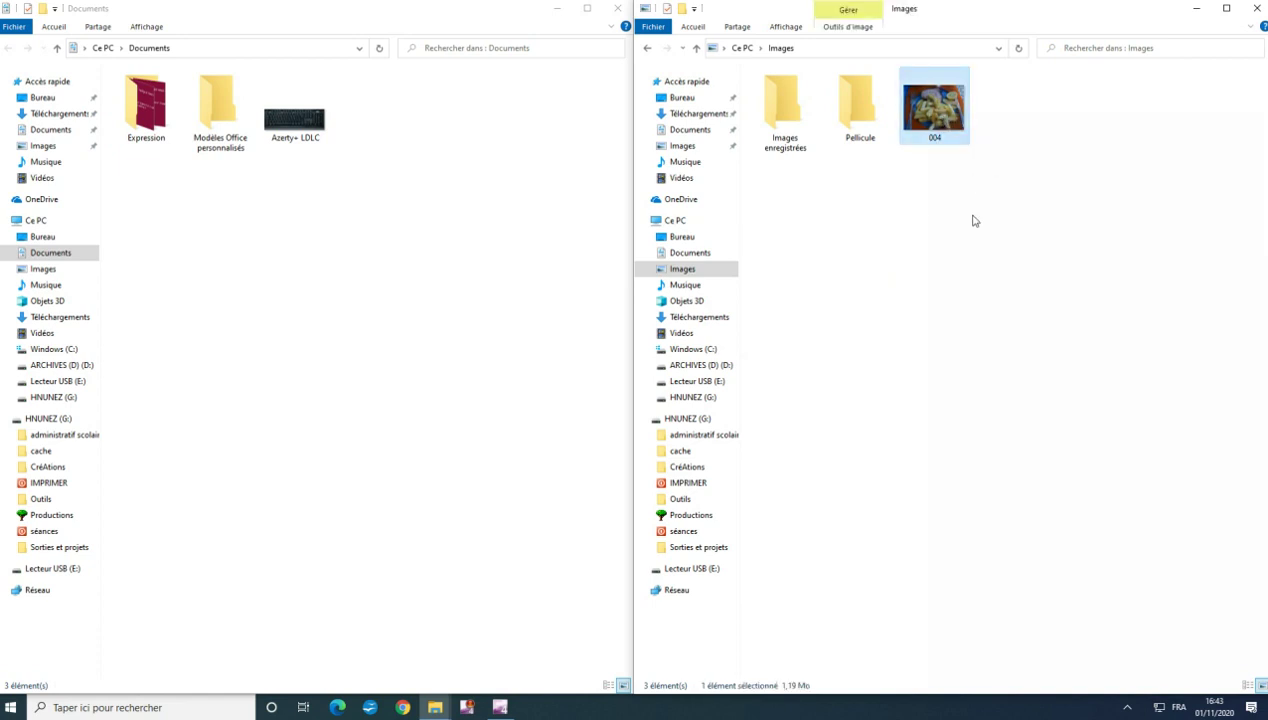
click(940, 116)
drag(940, 116, 376, 282)
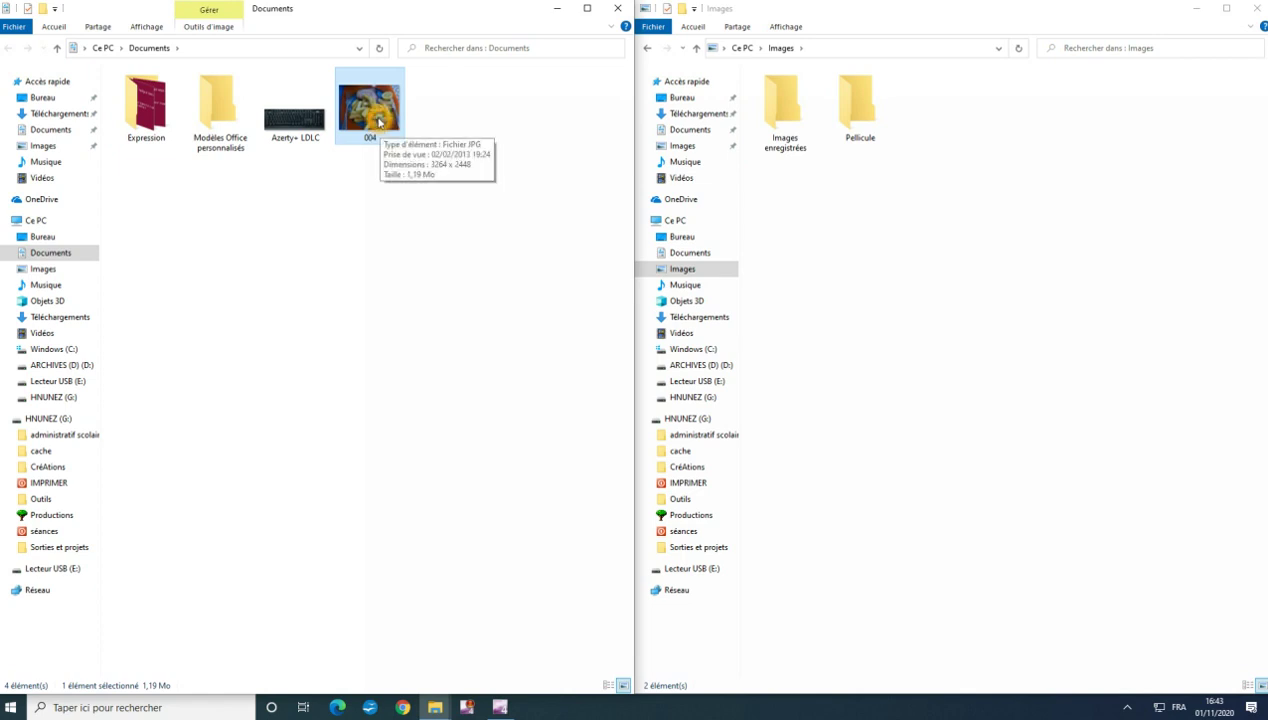
click(385, 256)
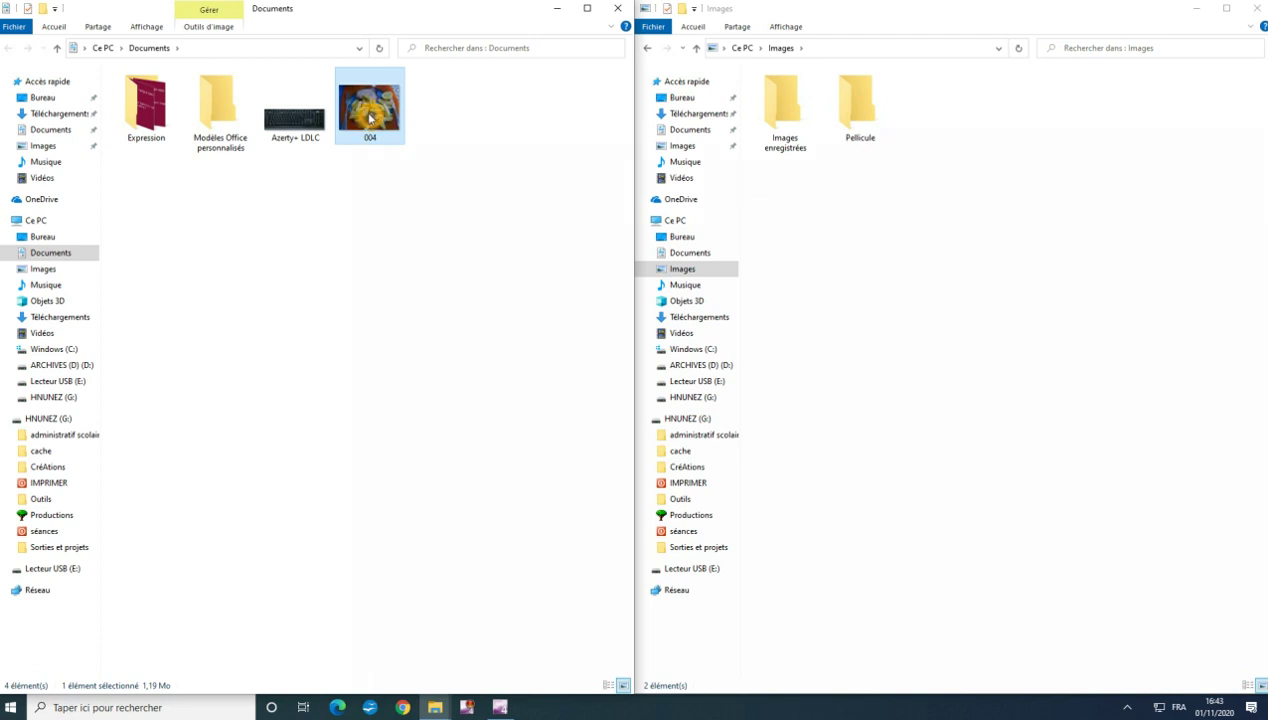
Step: Move the picture 004 from Documents back to the Images folder using the folder tree, and deselect it
mouse_move(363, 126)
drag(360, 120, 40, 271)
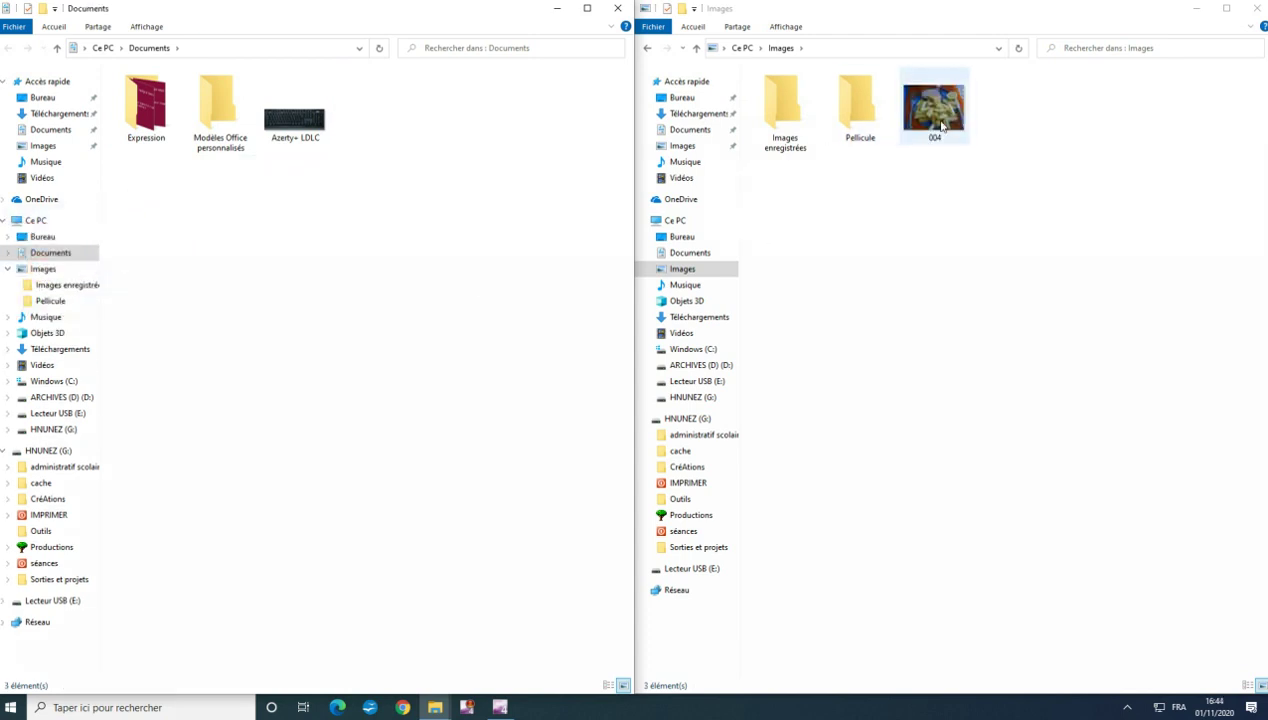
click(915, 229)
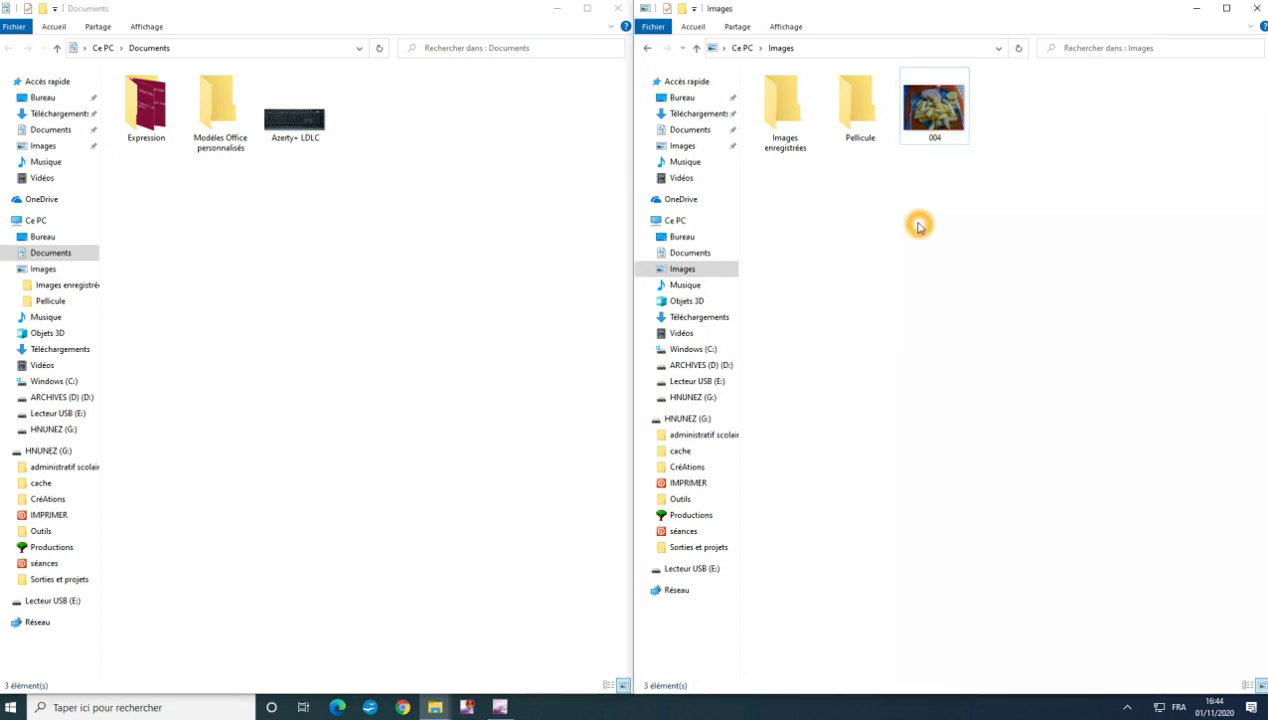